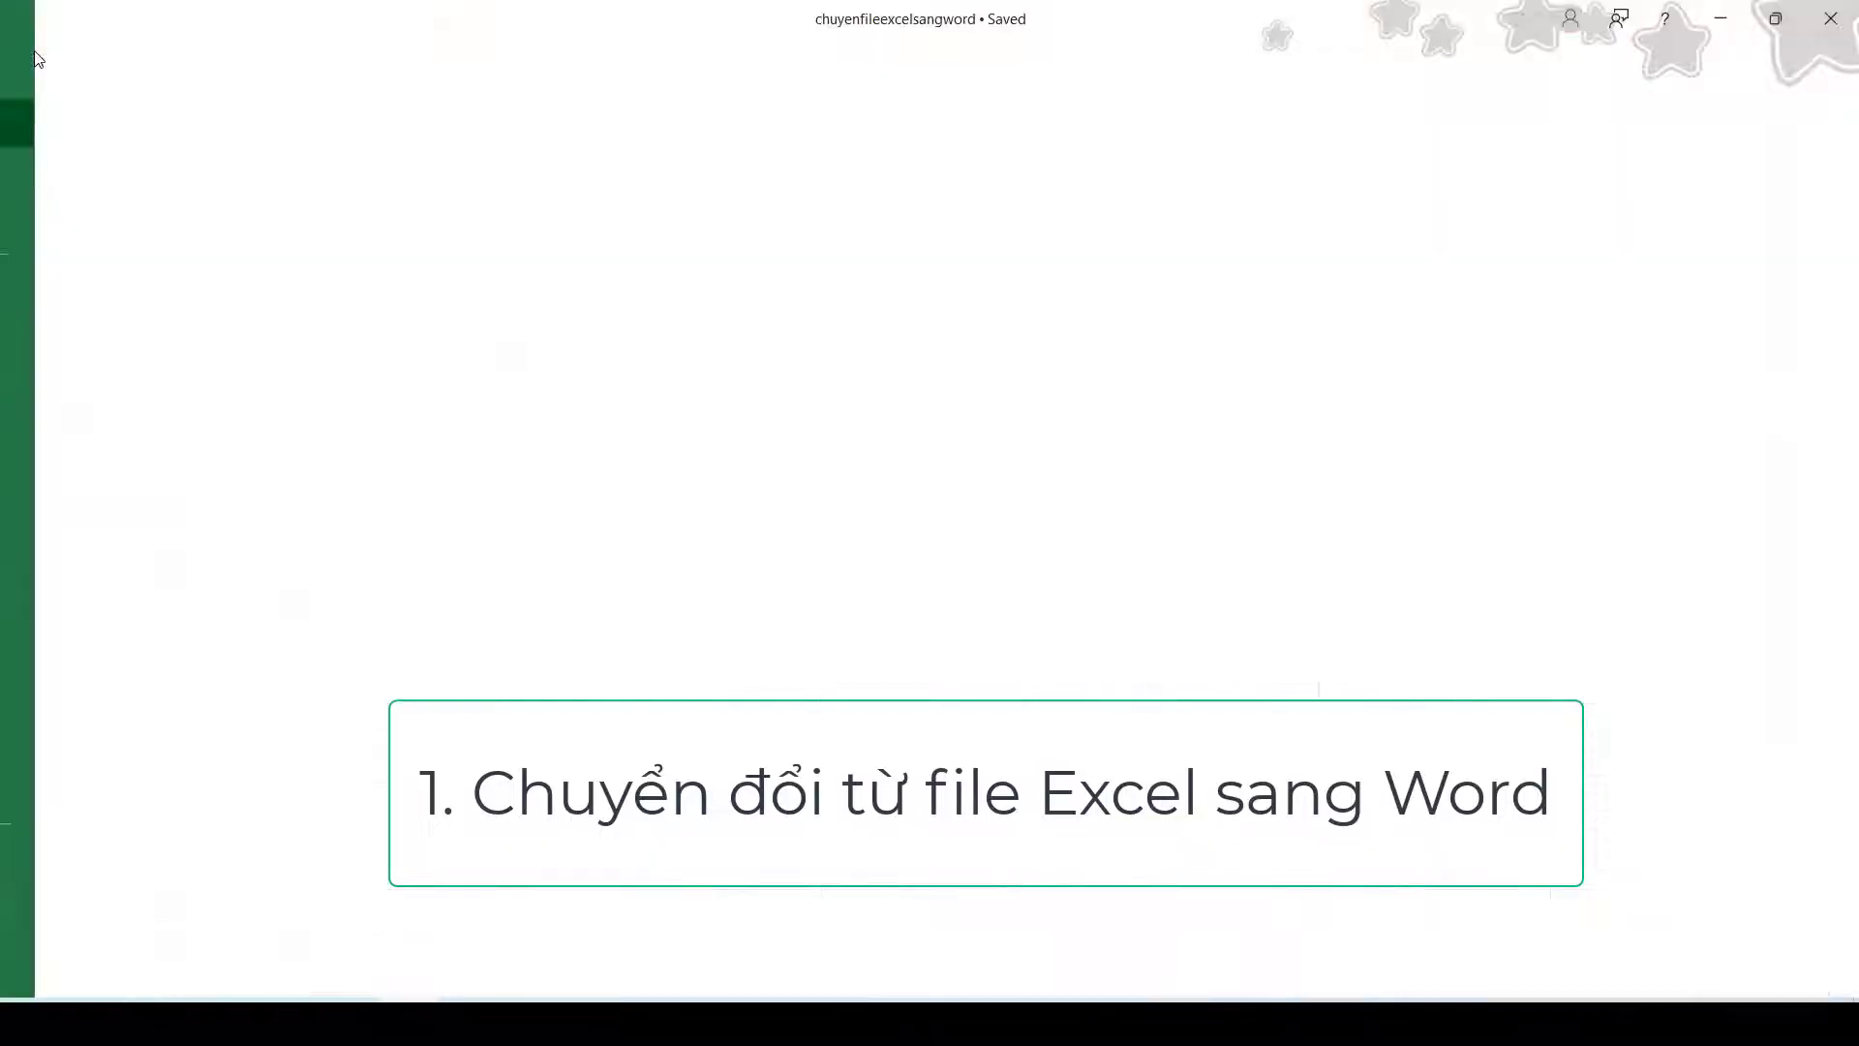
Step: Open the File backstage view for the chuyenfileexcelsangword workbook
click(32, 60)
Step: Save the workbook to the Desktop as chuyenfileexcelsangword, replacing the existing file
click(75, 385)
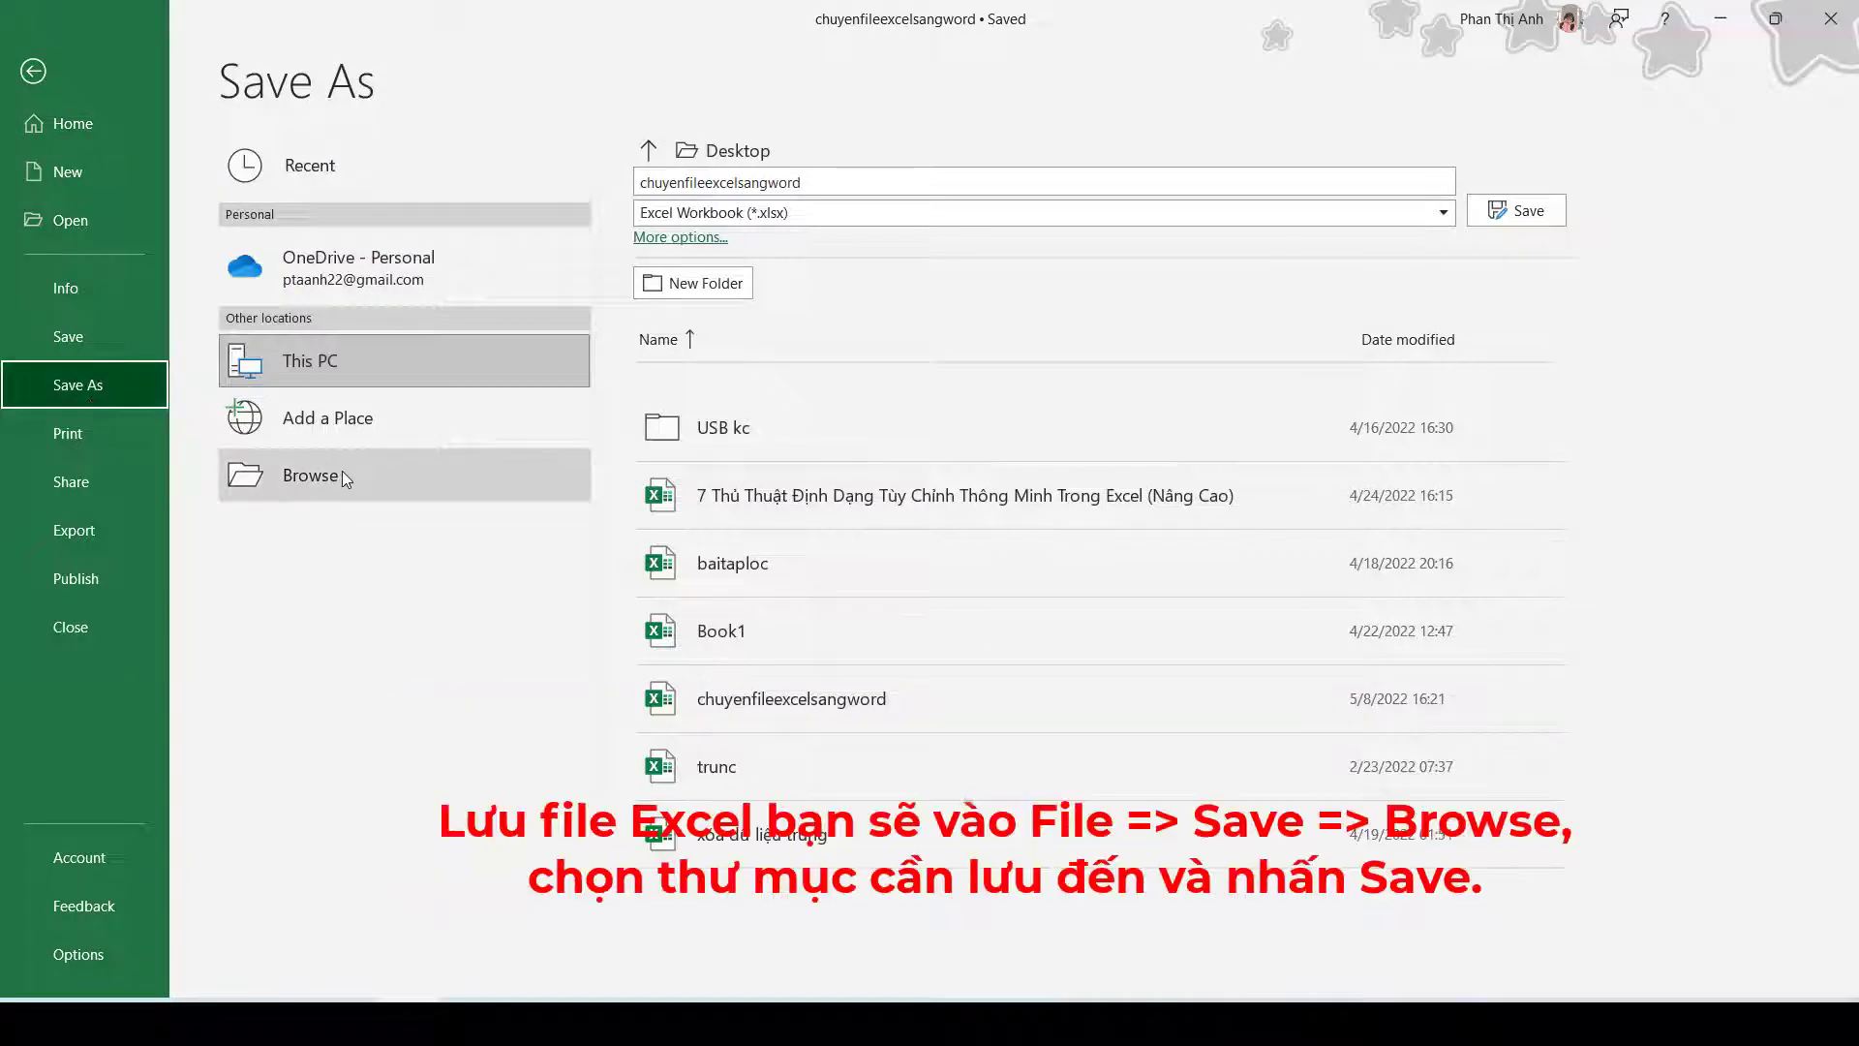
click(346, 478)
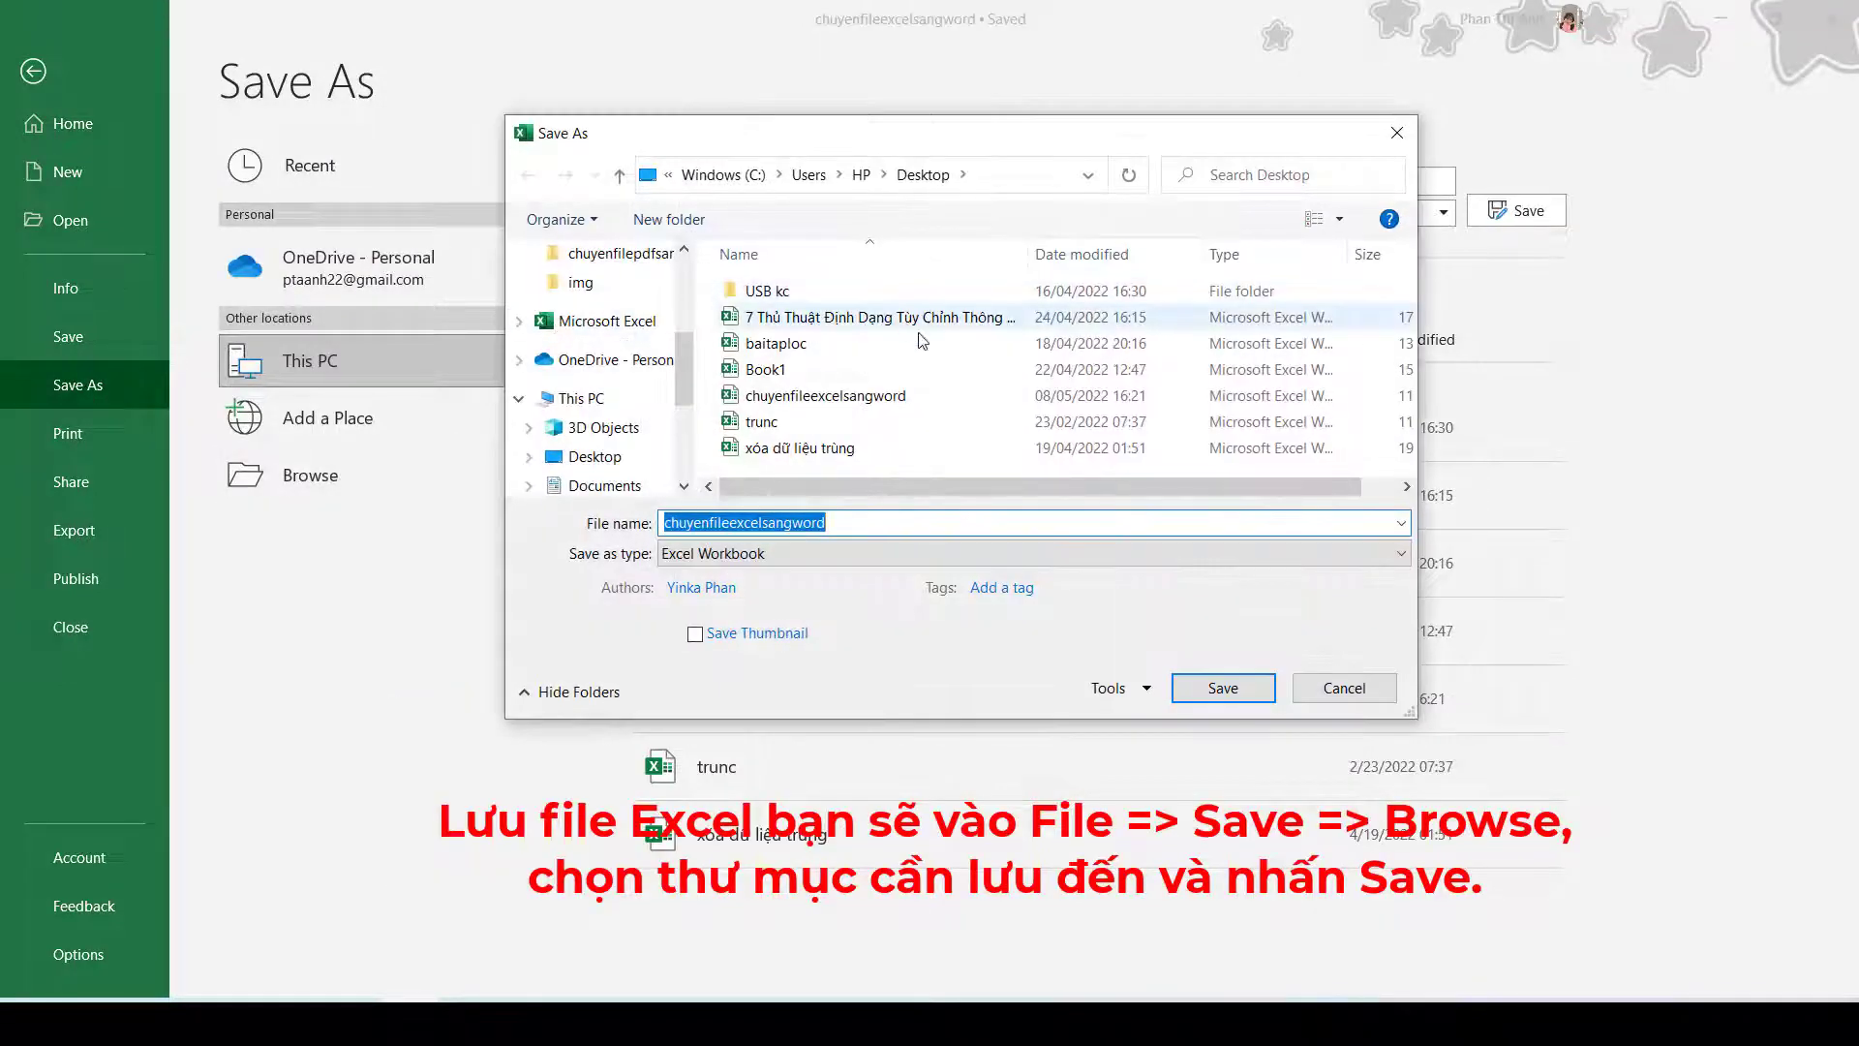
click(1223, 687)
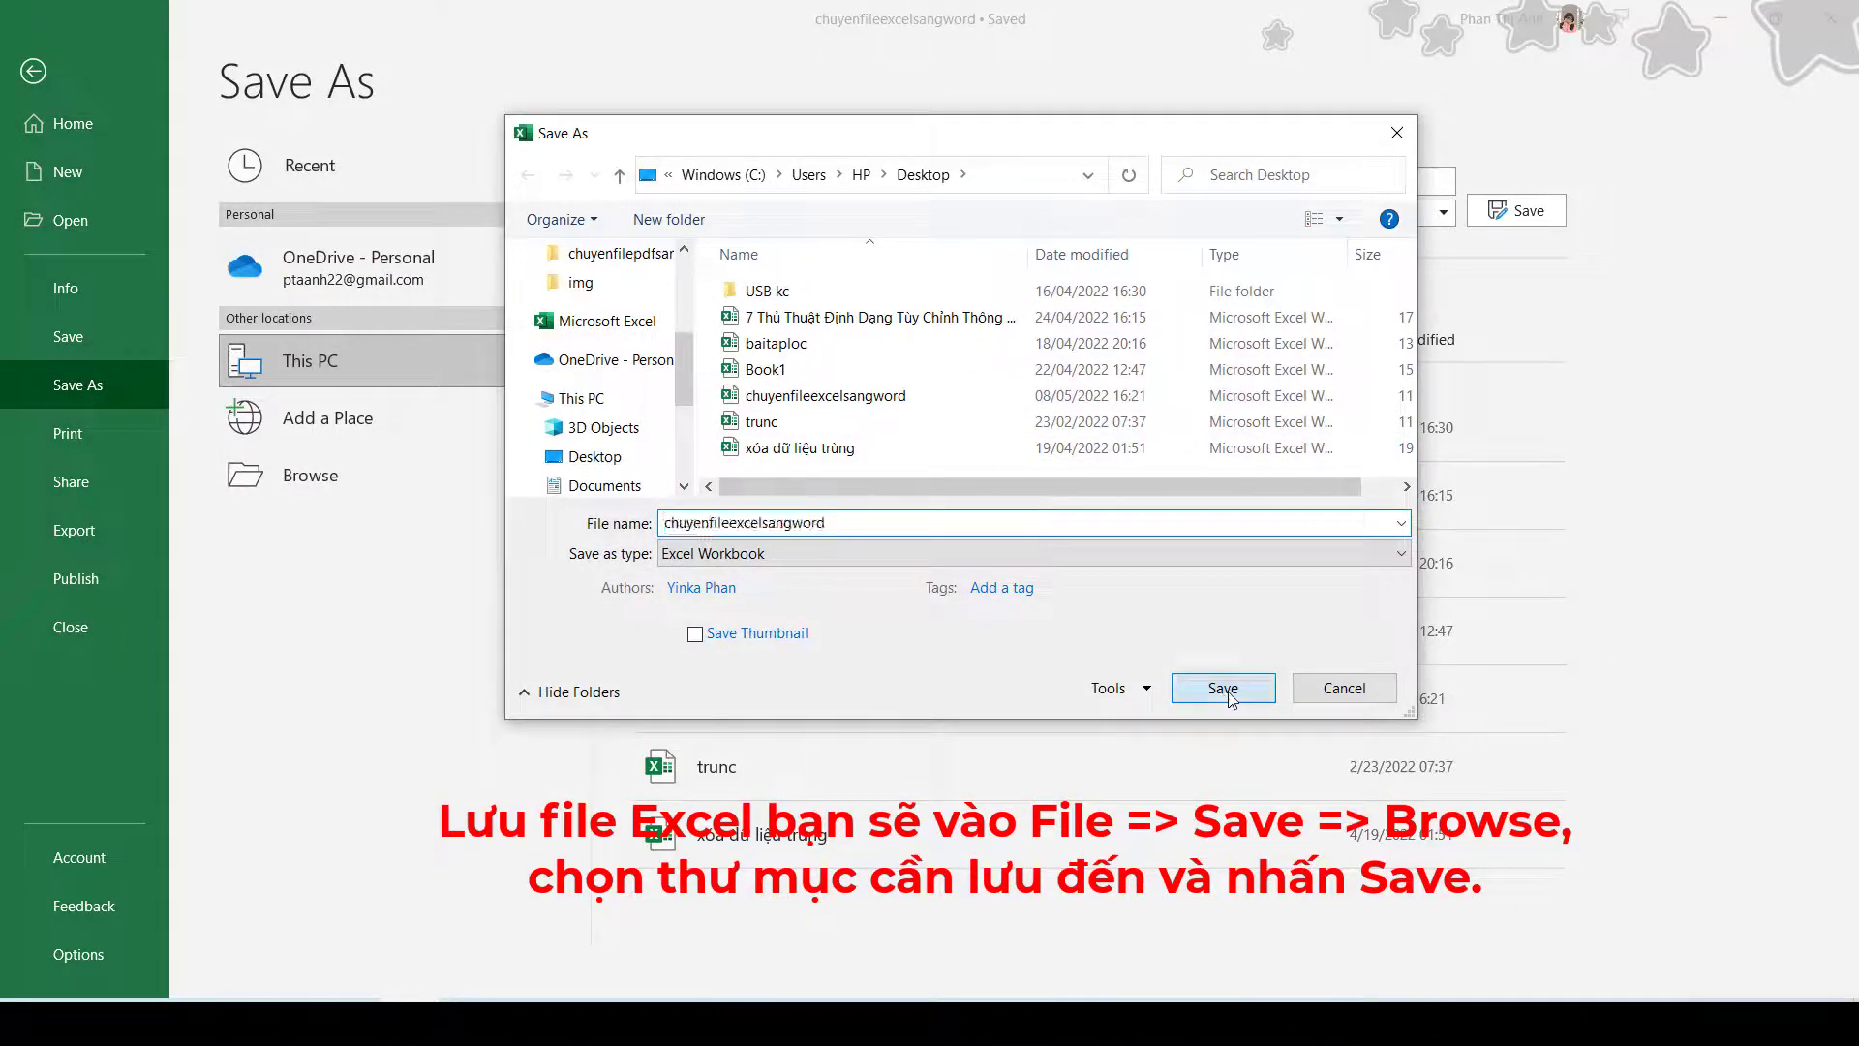
click(976, 514)
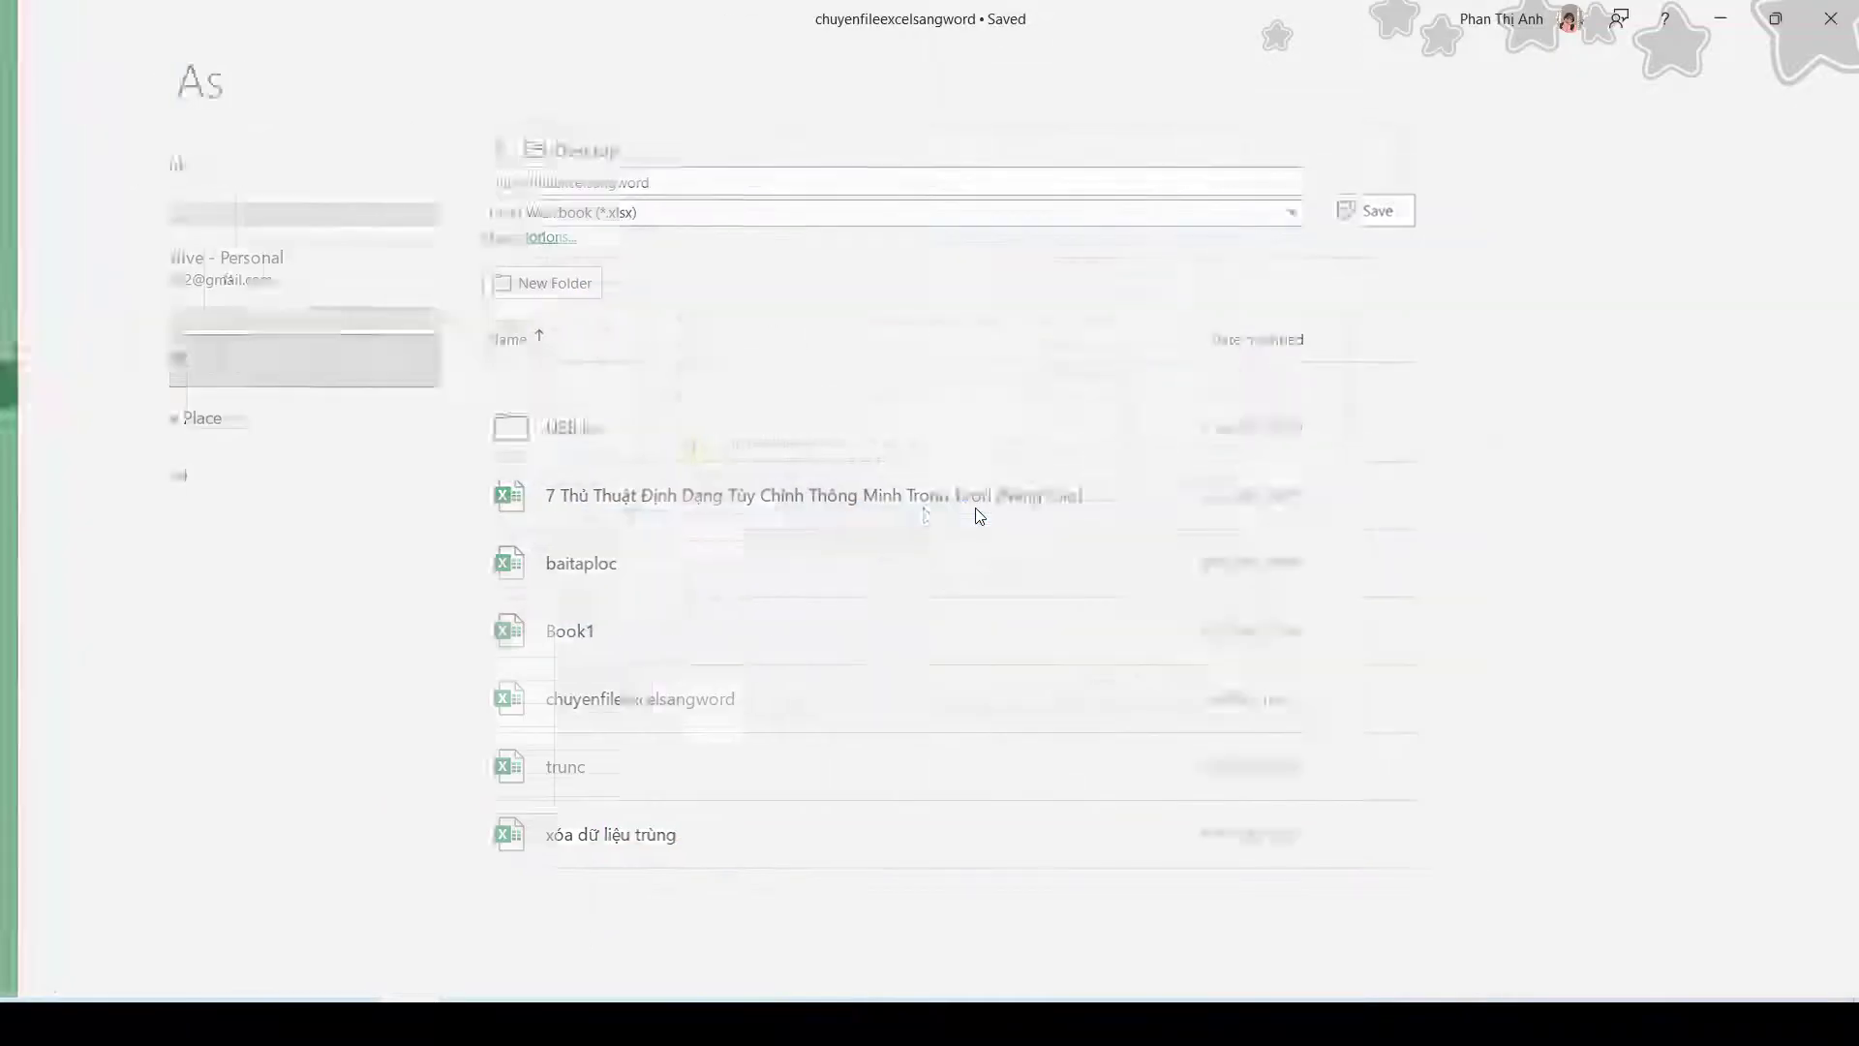
key(Up)
key(Up)
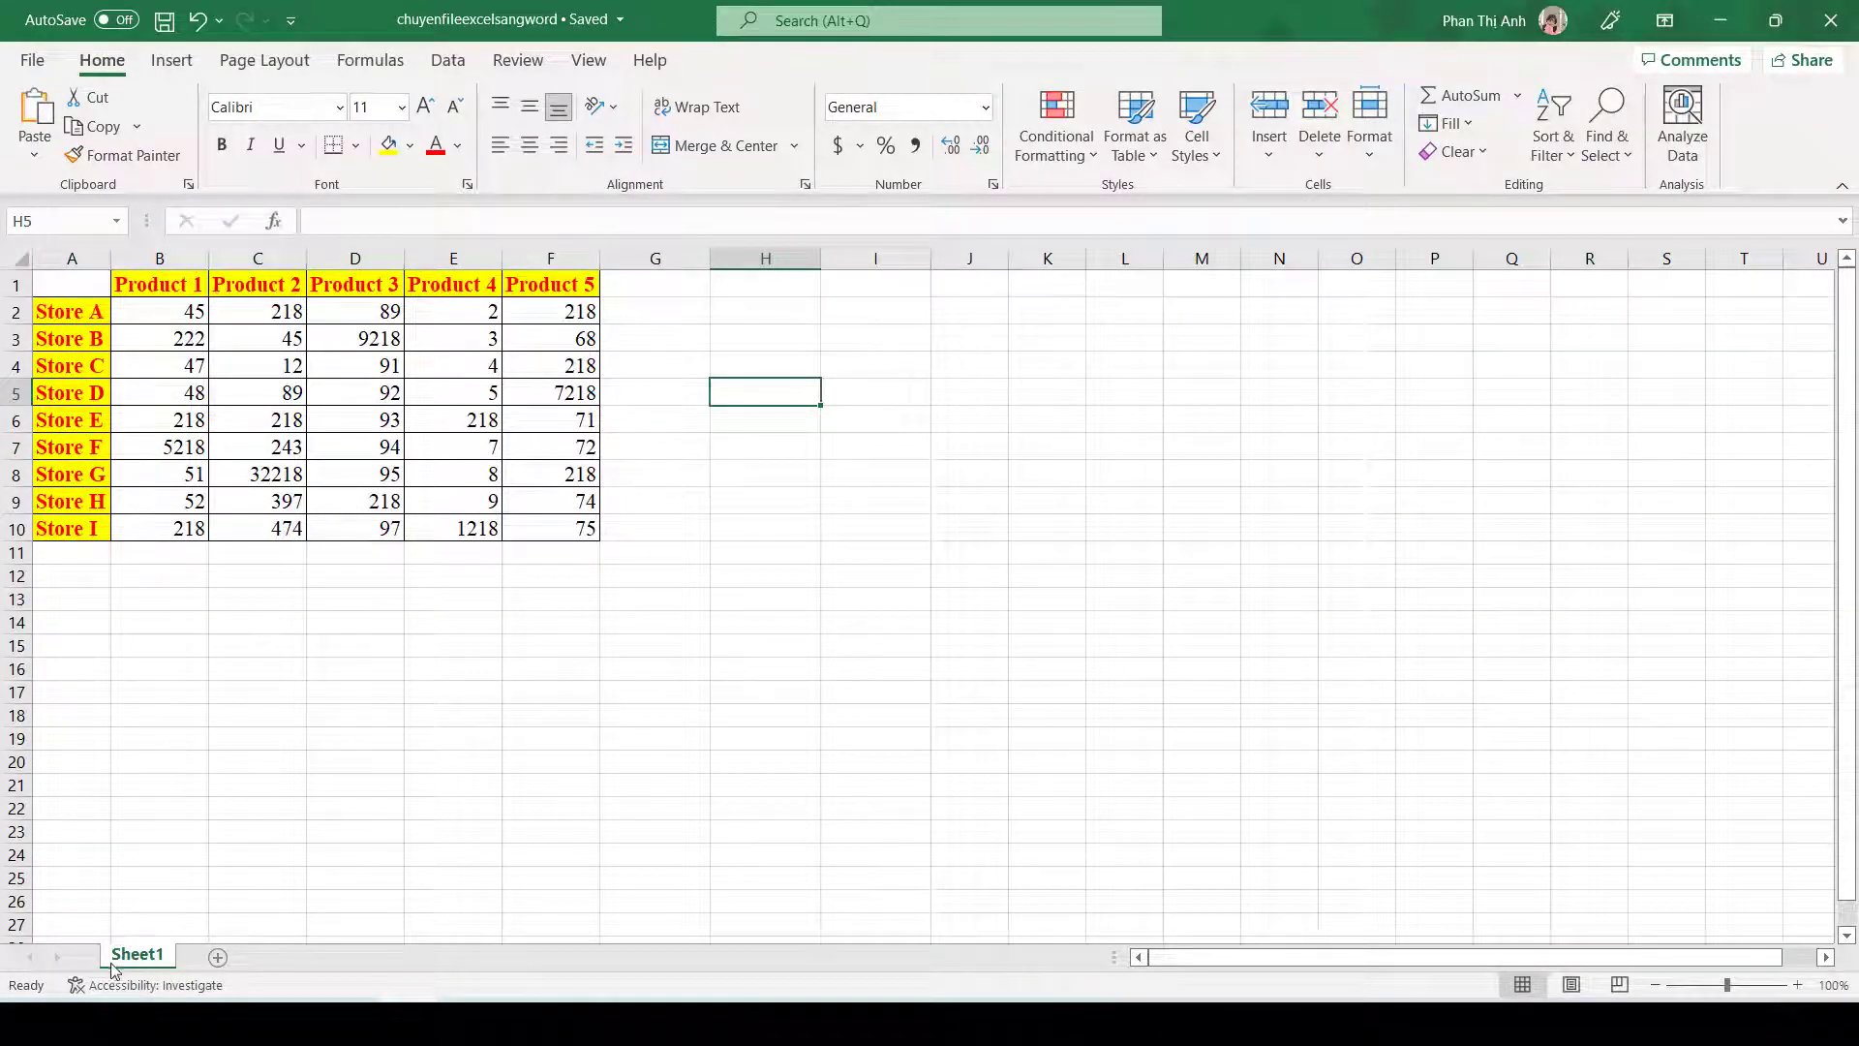
Step: Launch Word from Windows search and create a new blank document
key(super)
text(w)
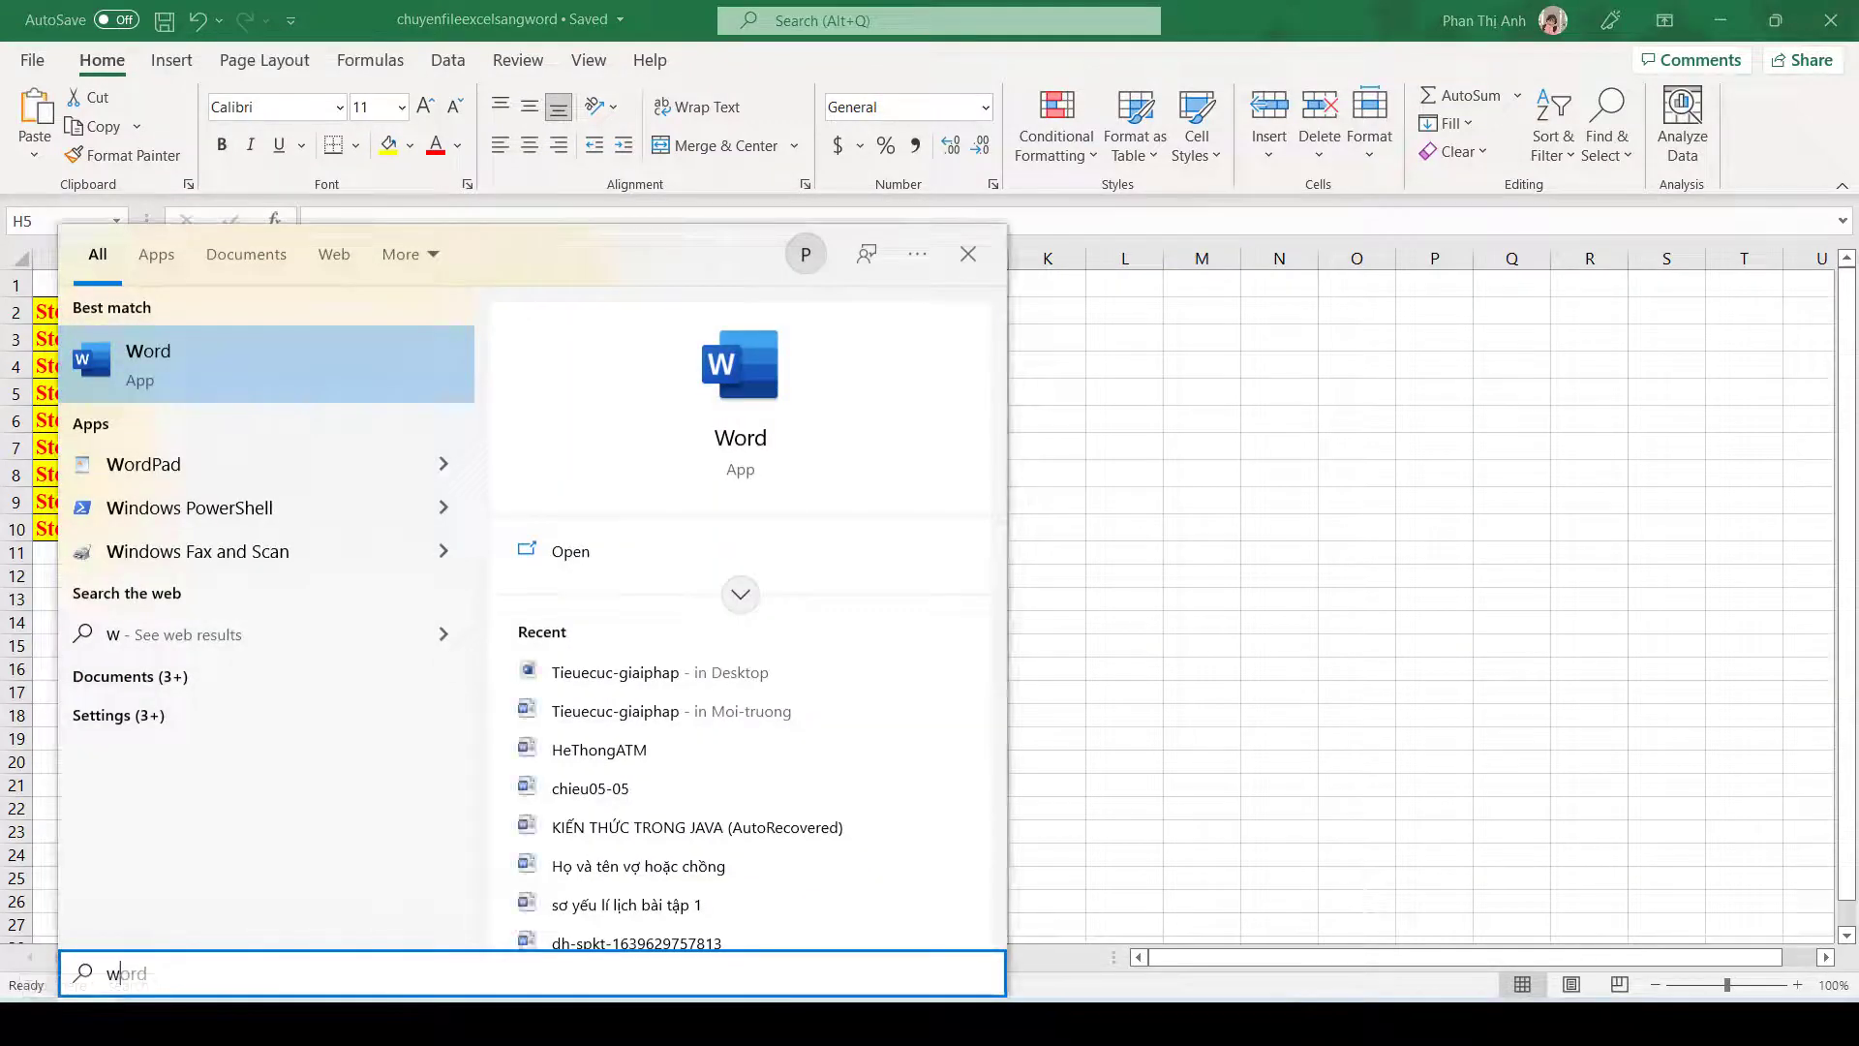
key(Return)
click(367, 243)
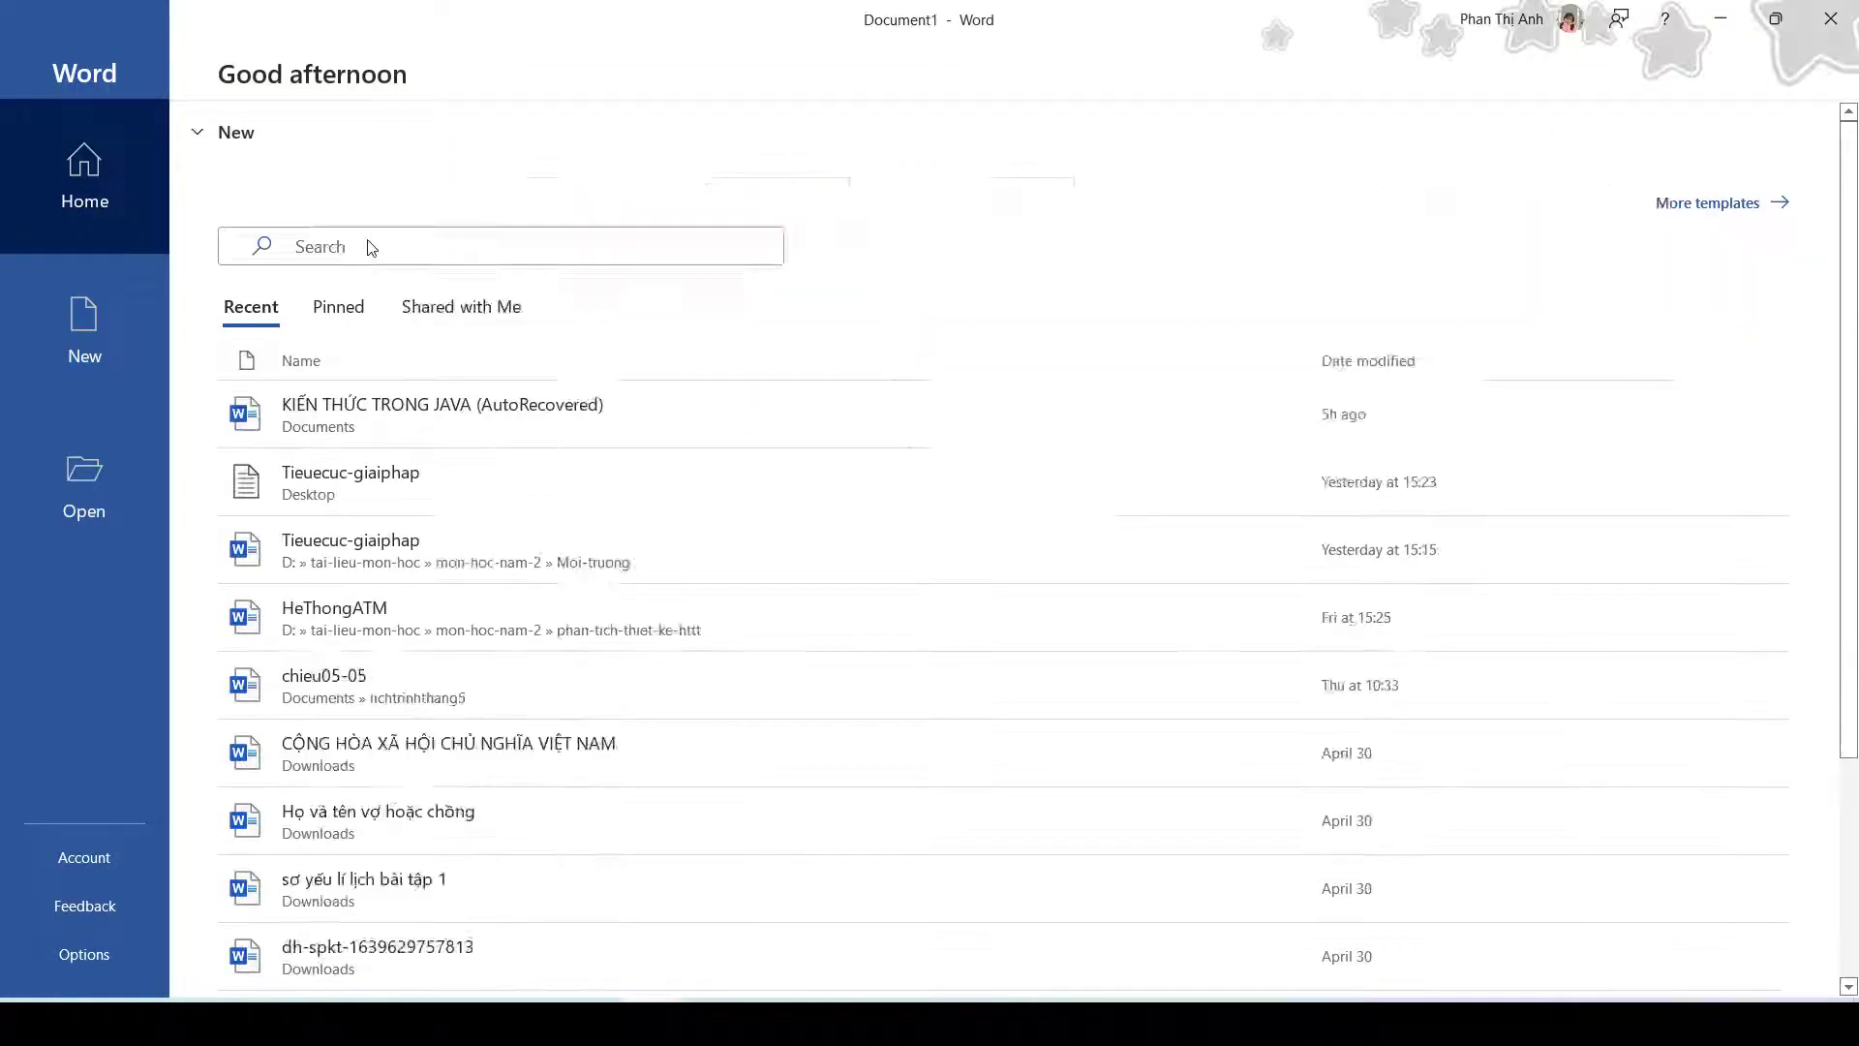
click(165, 62)
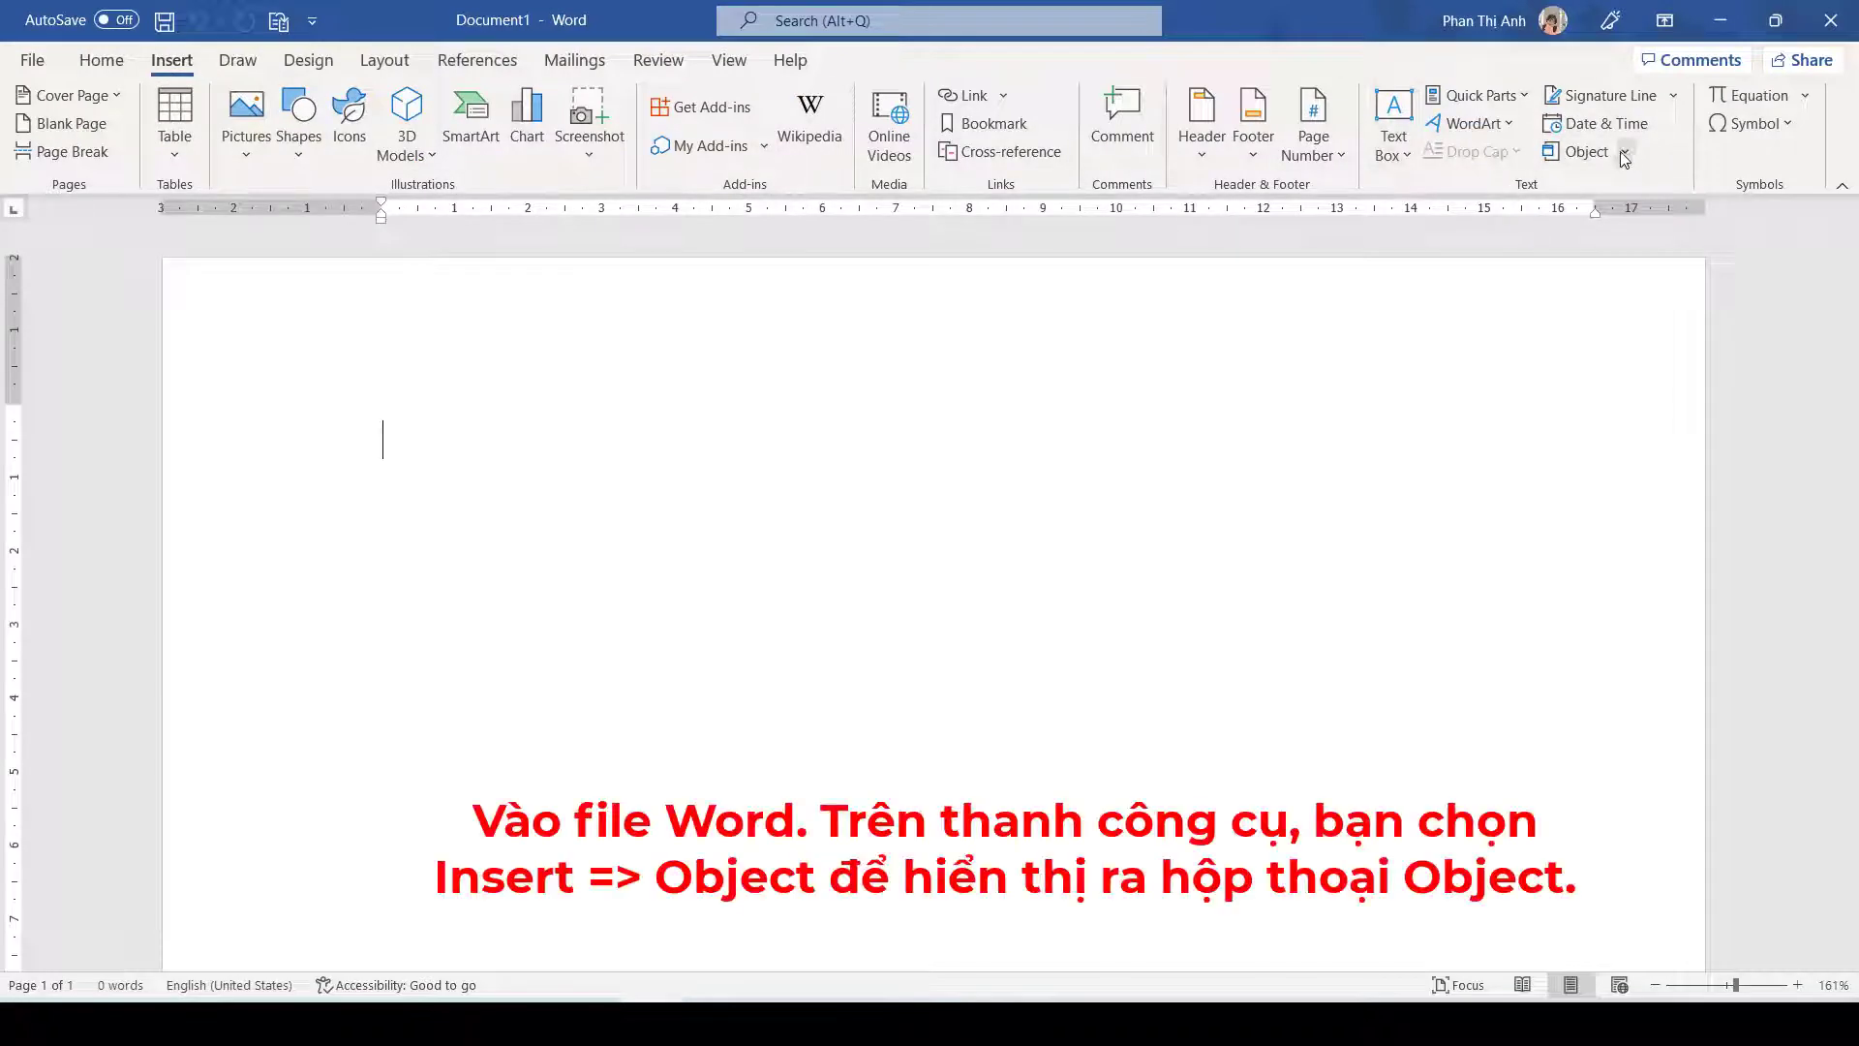
Step: Start an Insert Object from file, browsing to the Desktop for chuyenfileexcelsangword.xlsx
click(1589, 152)
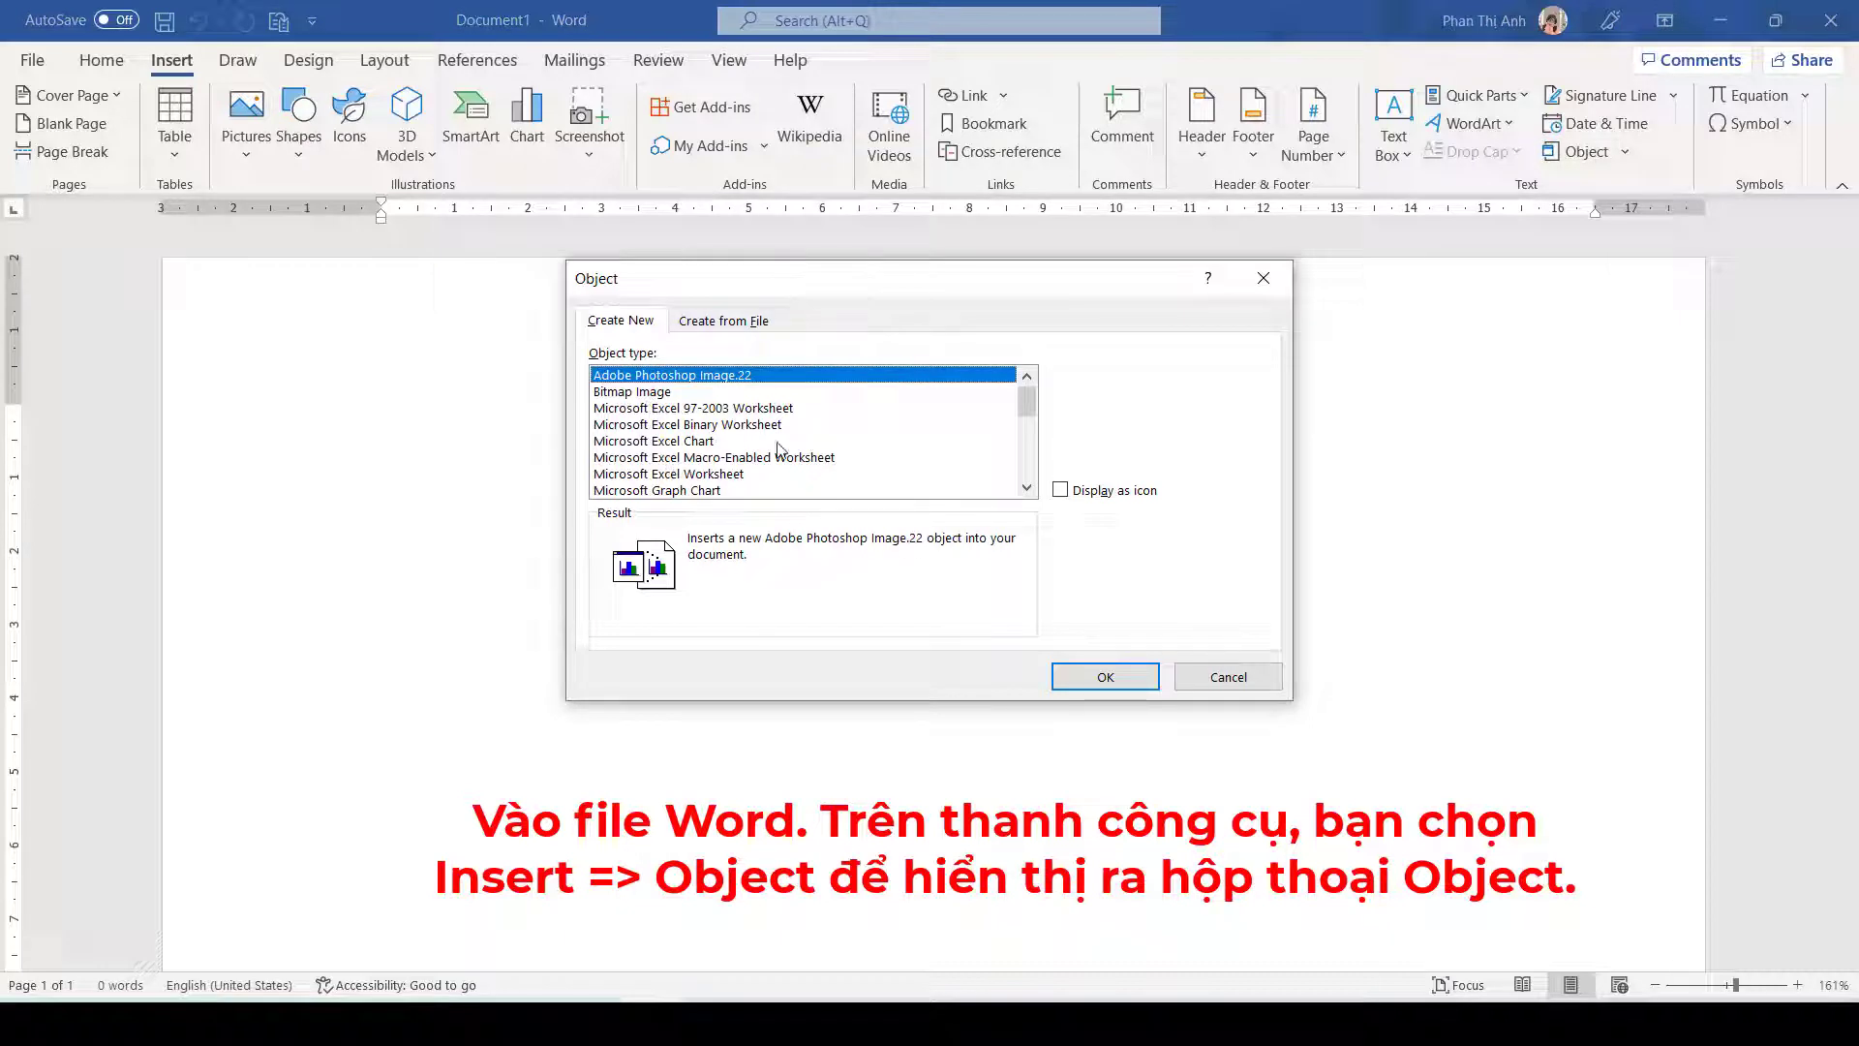
click(725, 323)
click(1102, 383)
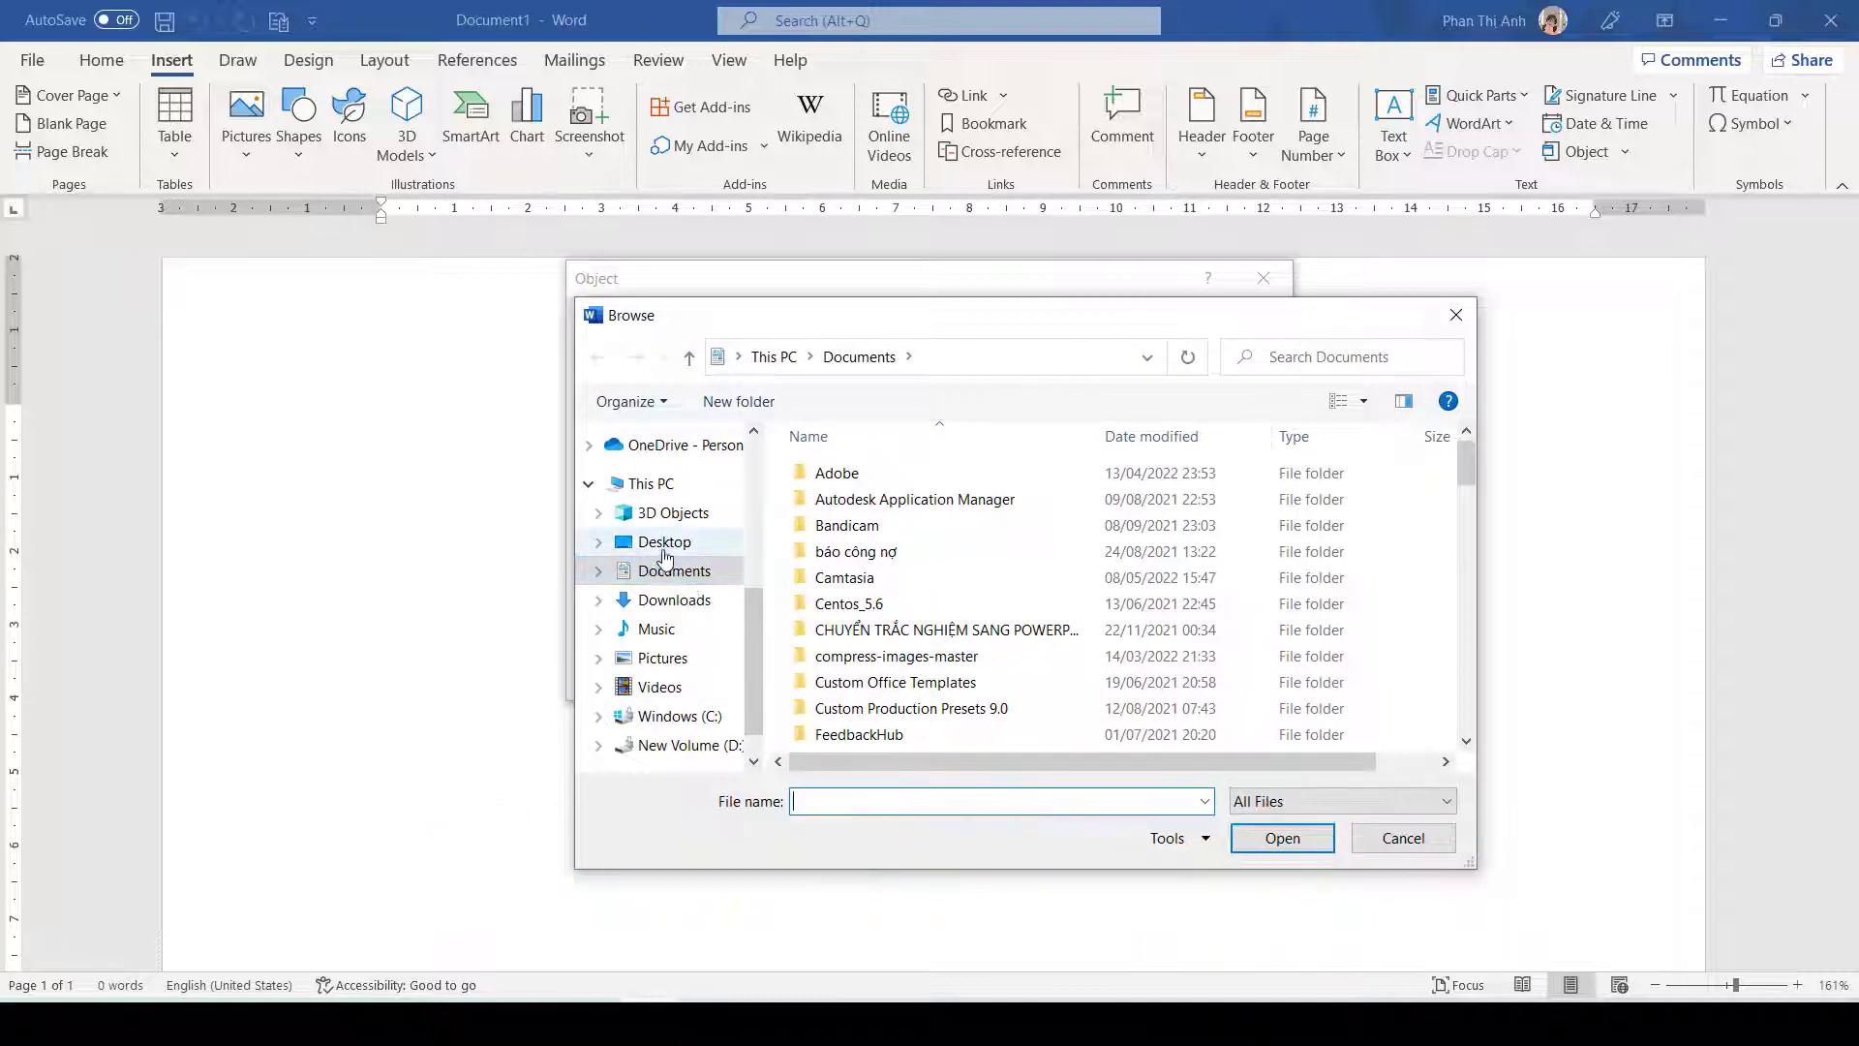
click(665, 544)
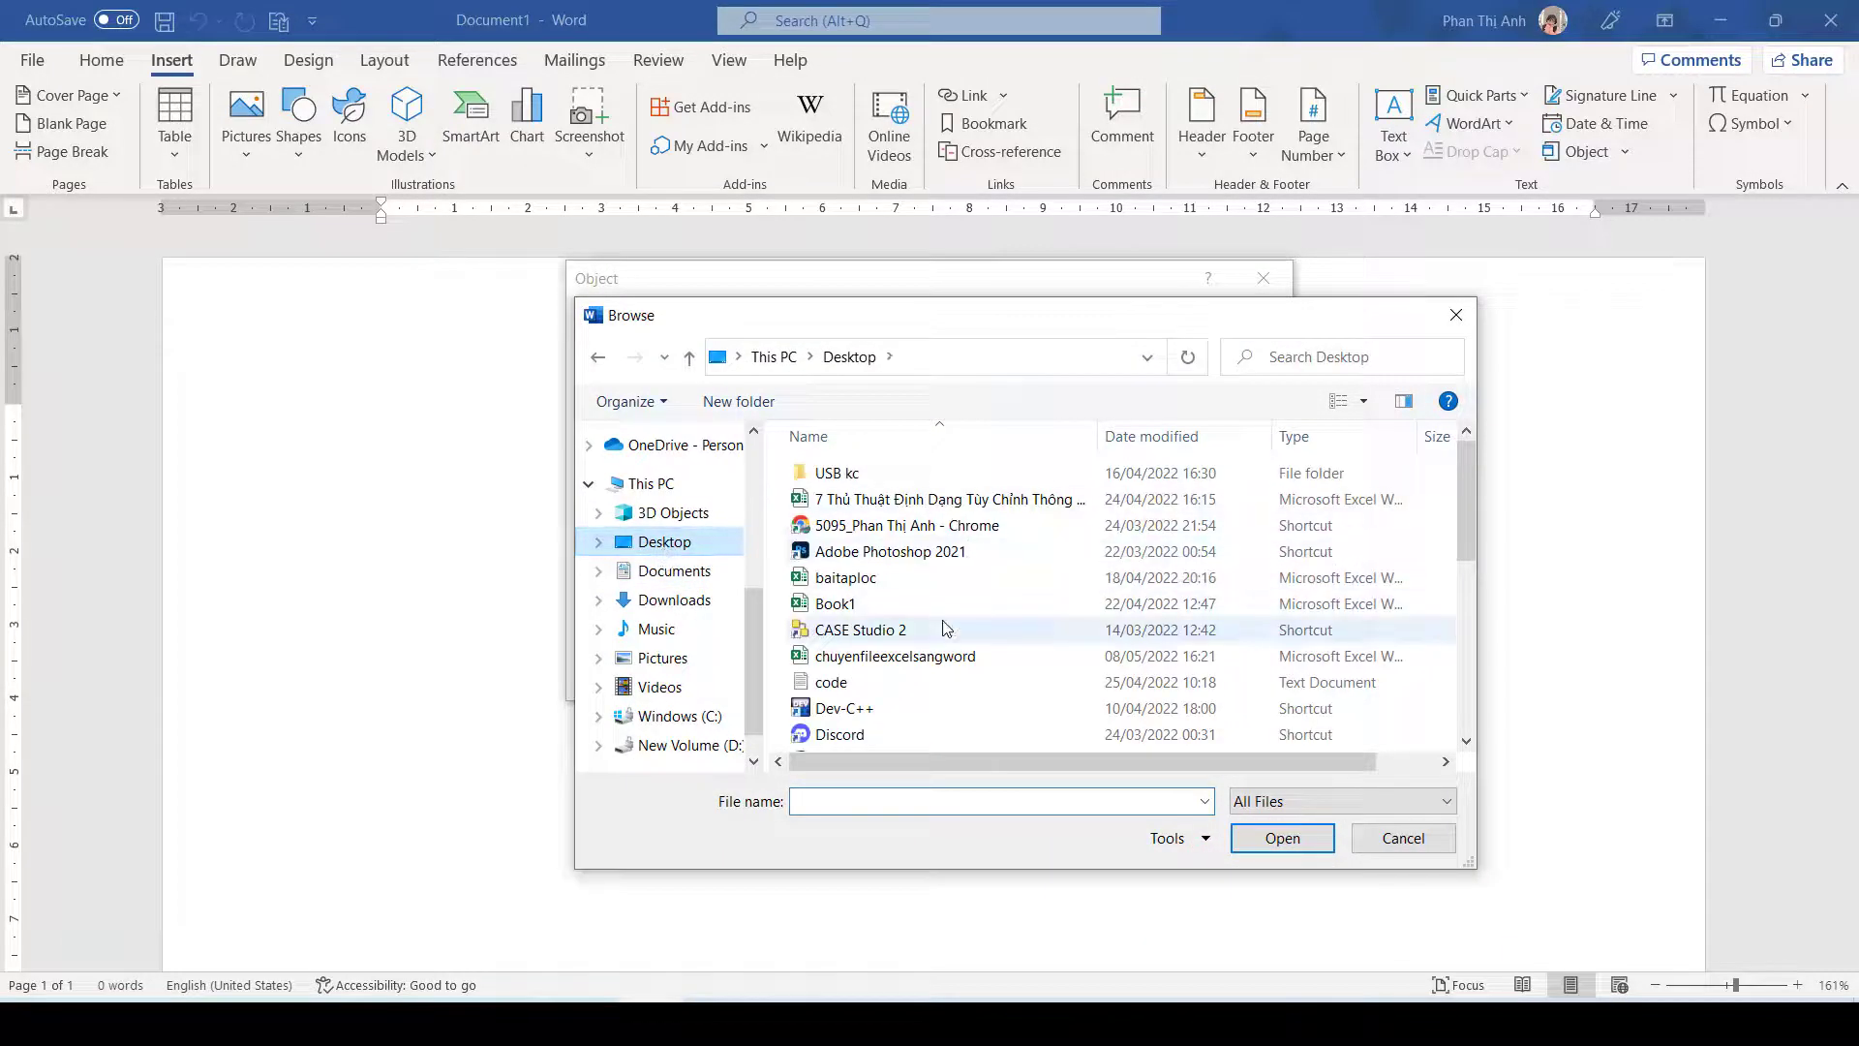
scroll(946, 627, down, 1)
scroll(946, 628, down, 3)
scroll(946, 628, down, 2)
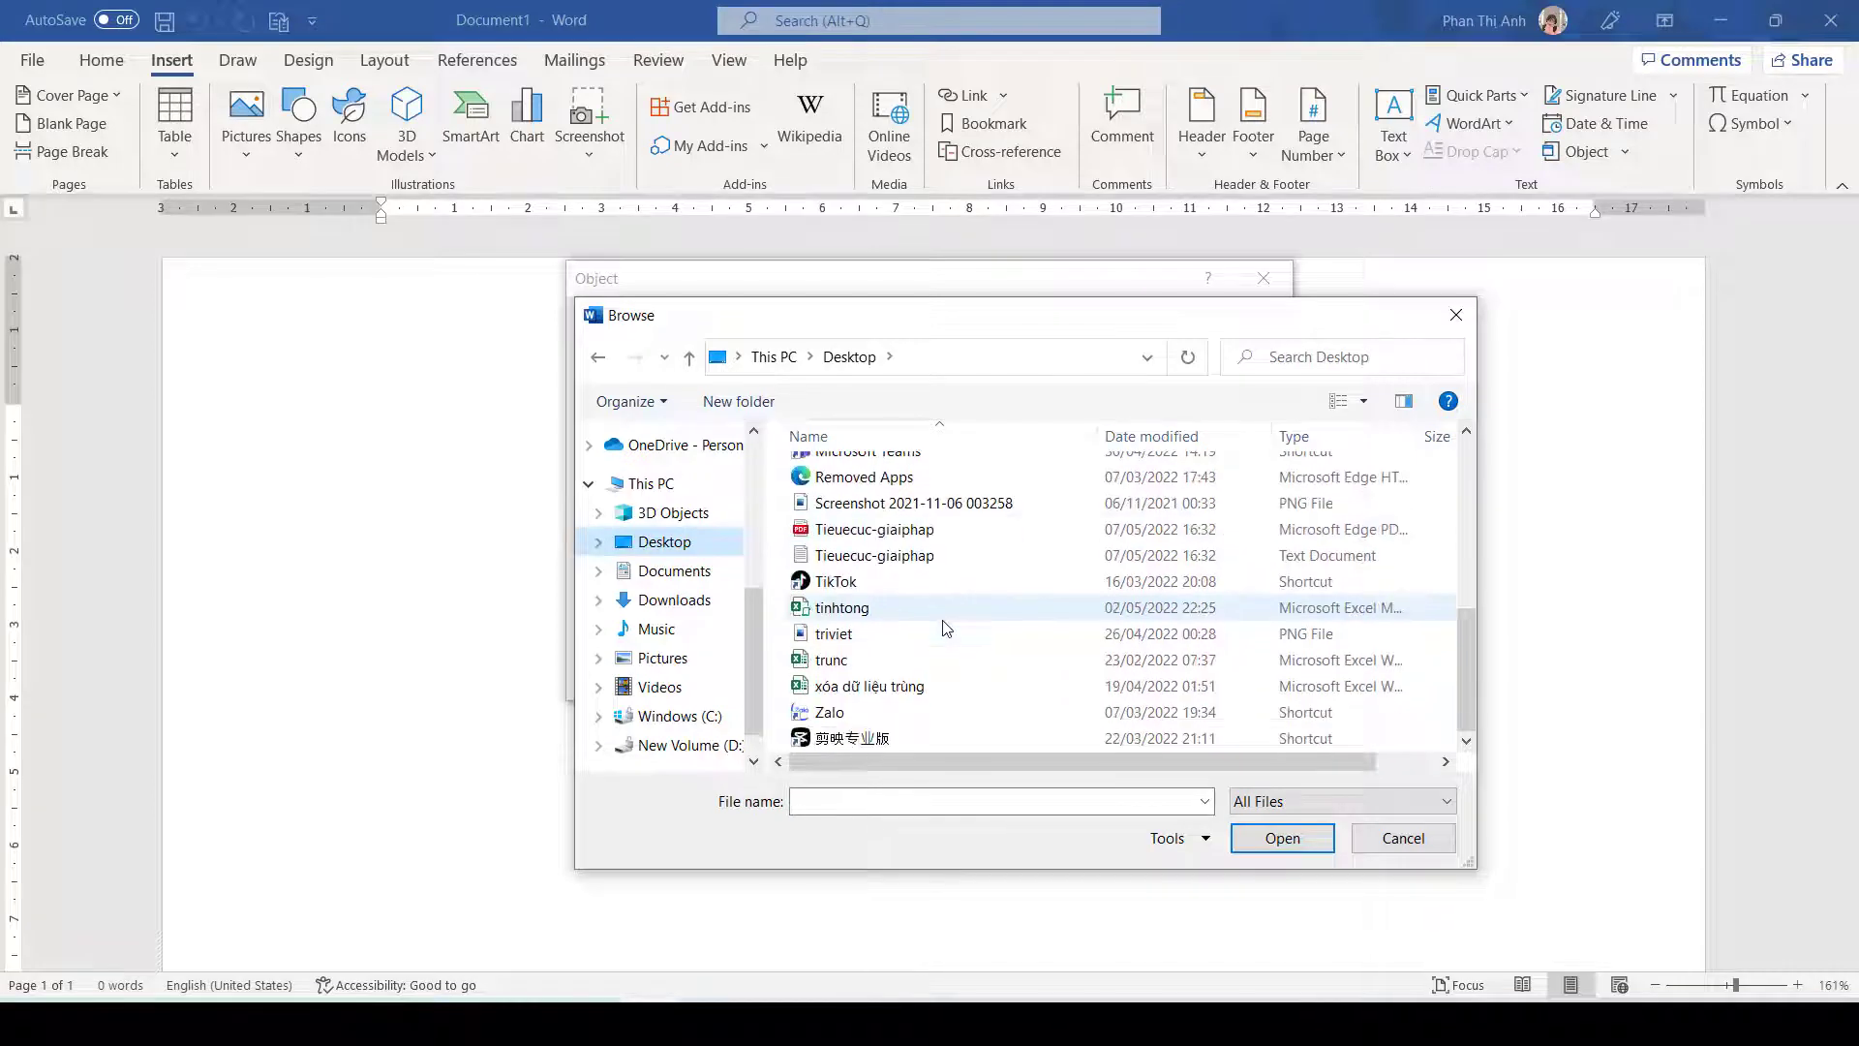
scroll(896, 669, up, 5)
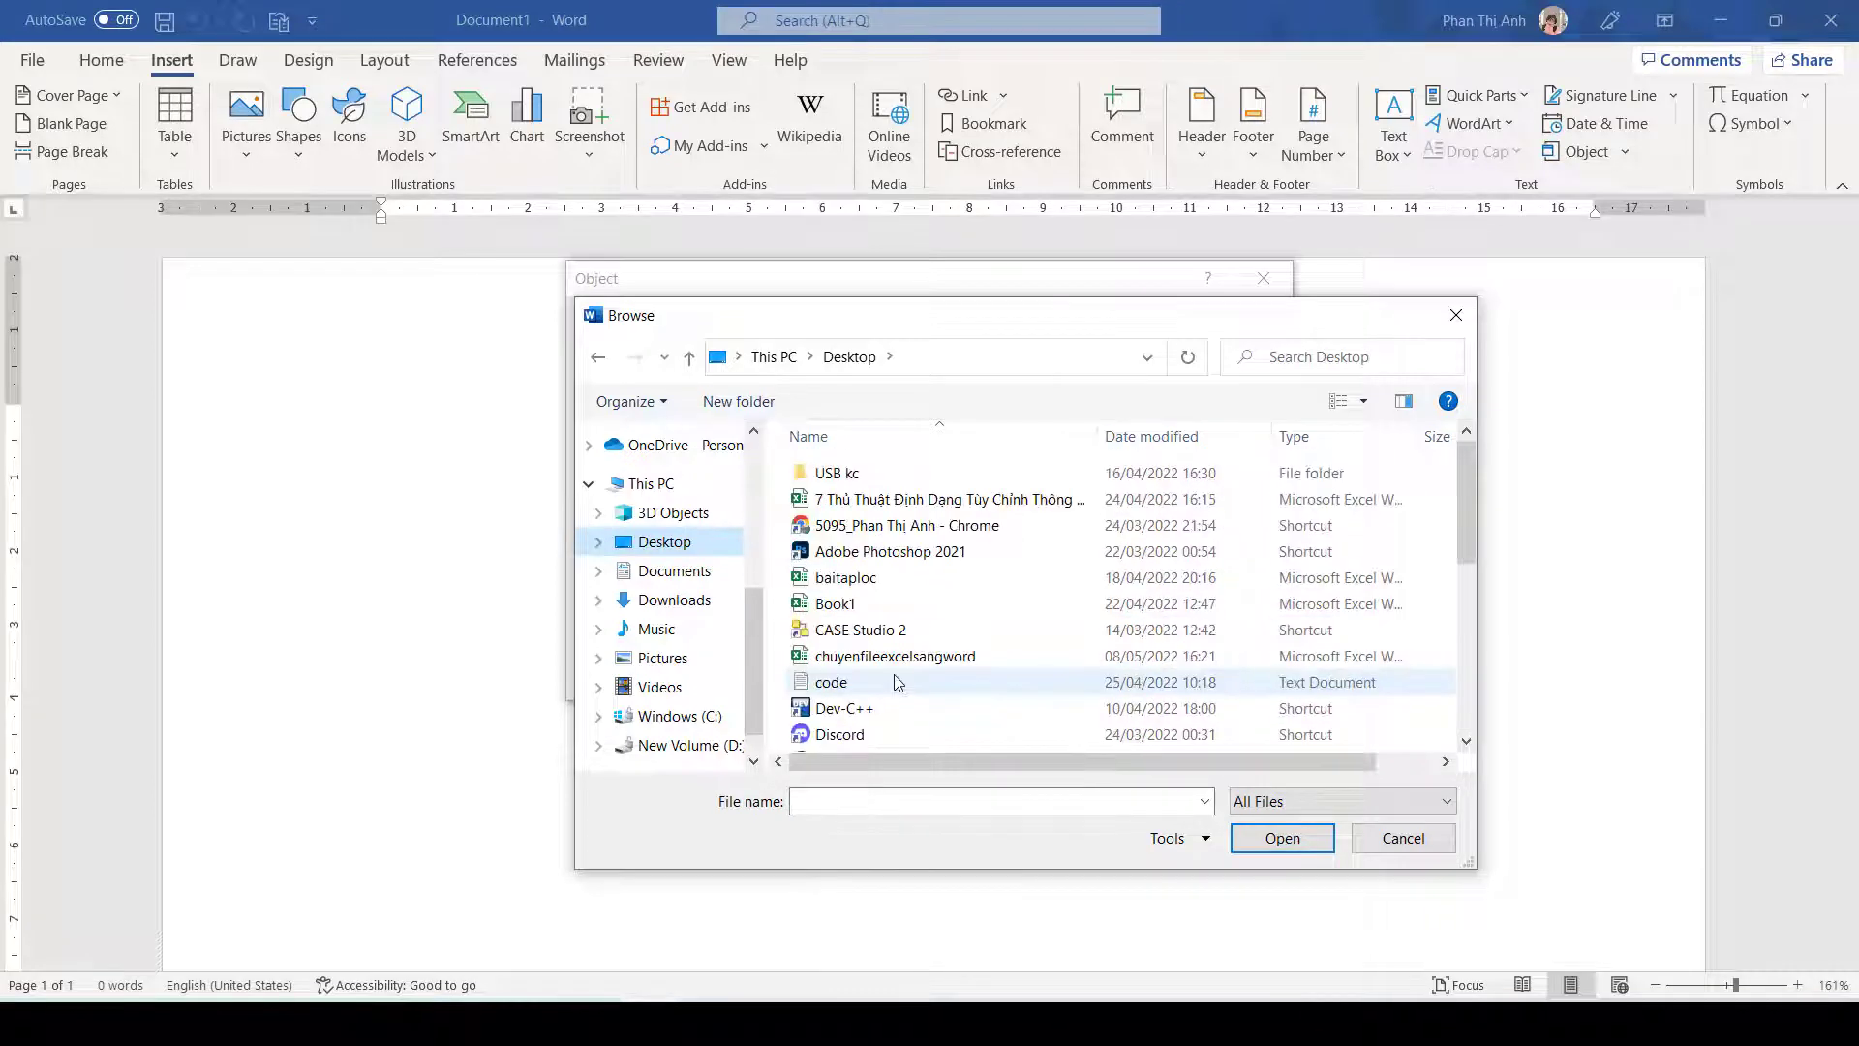
scroll(896, 681, down, 1)
Step: Pick chuyenfileexcelsangword, tick Link to file, and insert it as a linked object
double_click(900, 577)
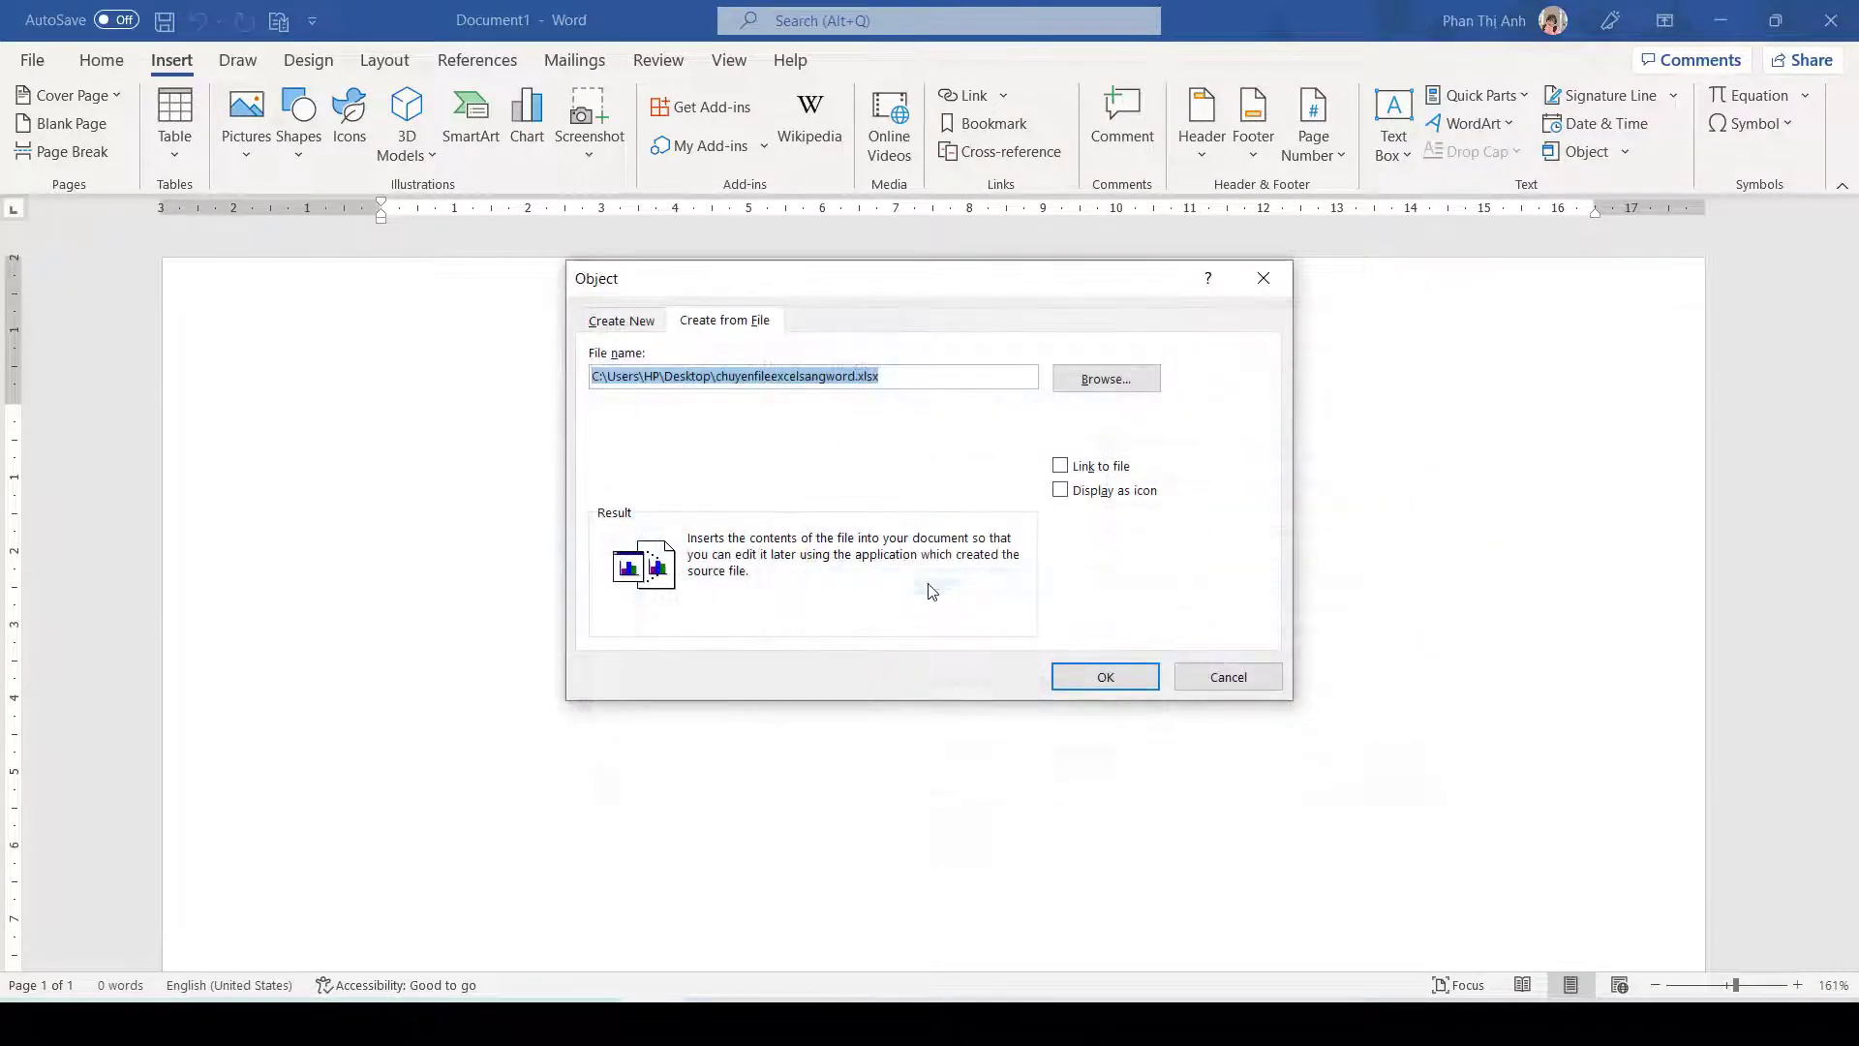
click(1060, 466)
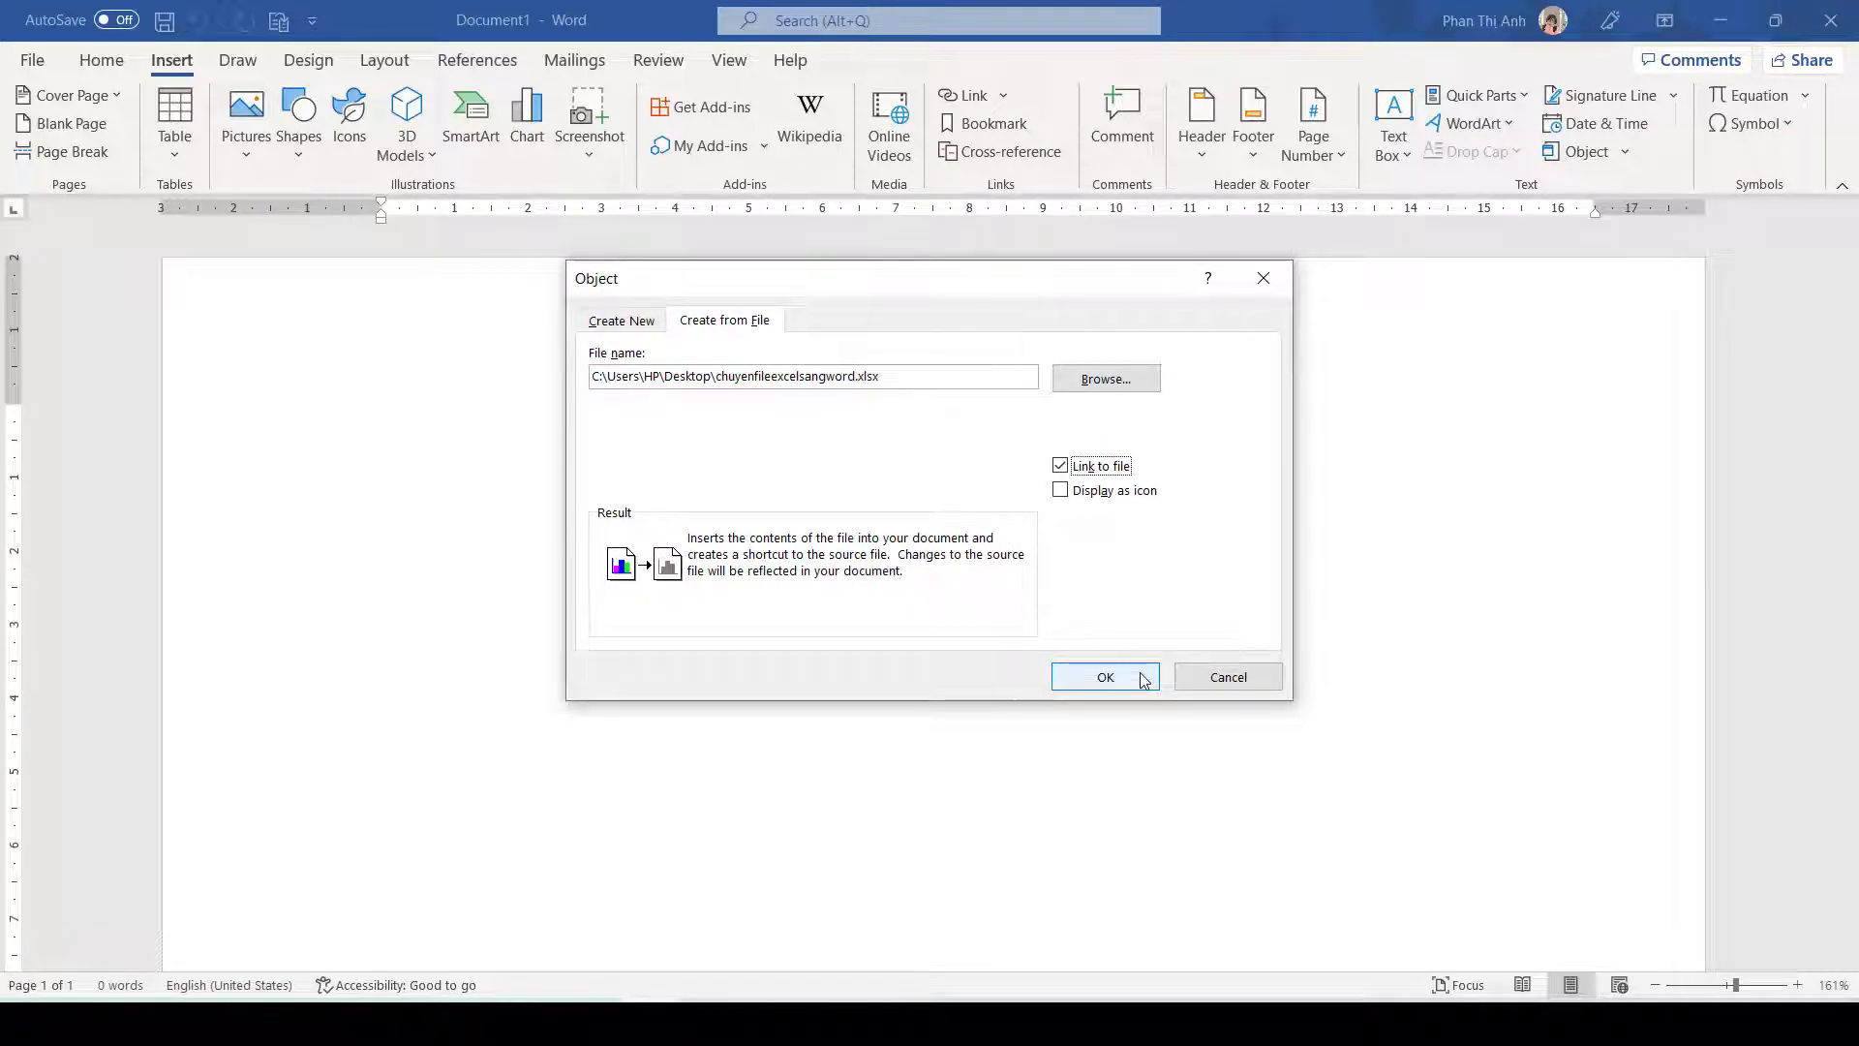
click(1105, 677)
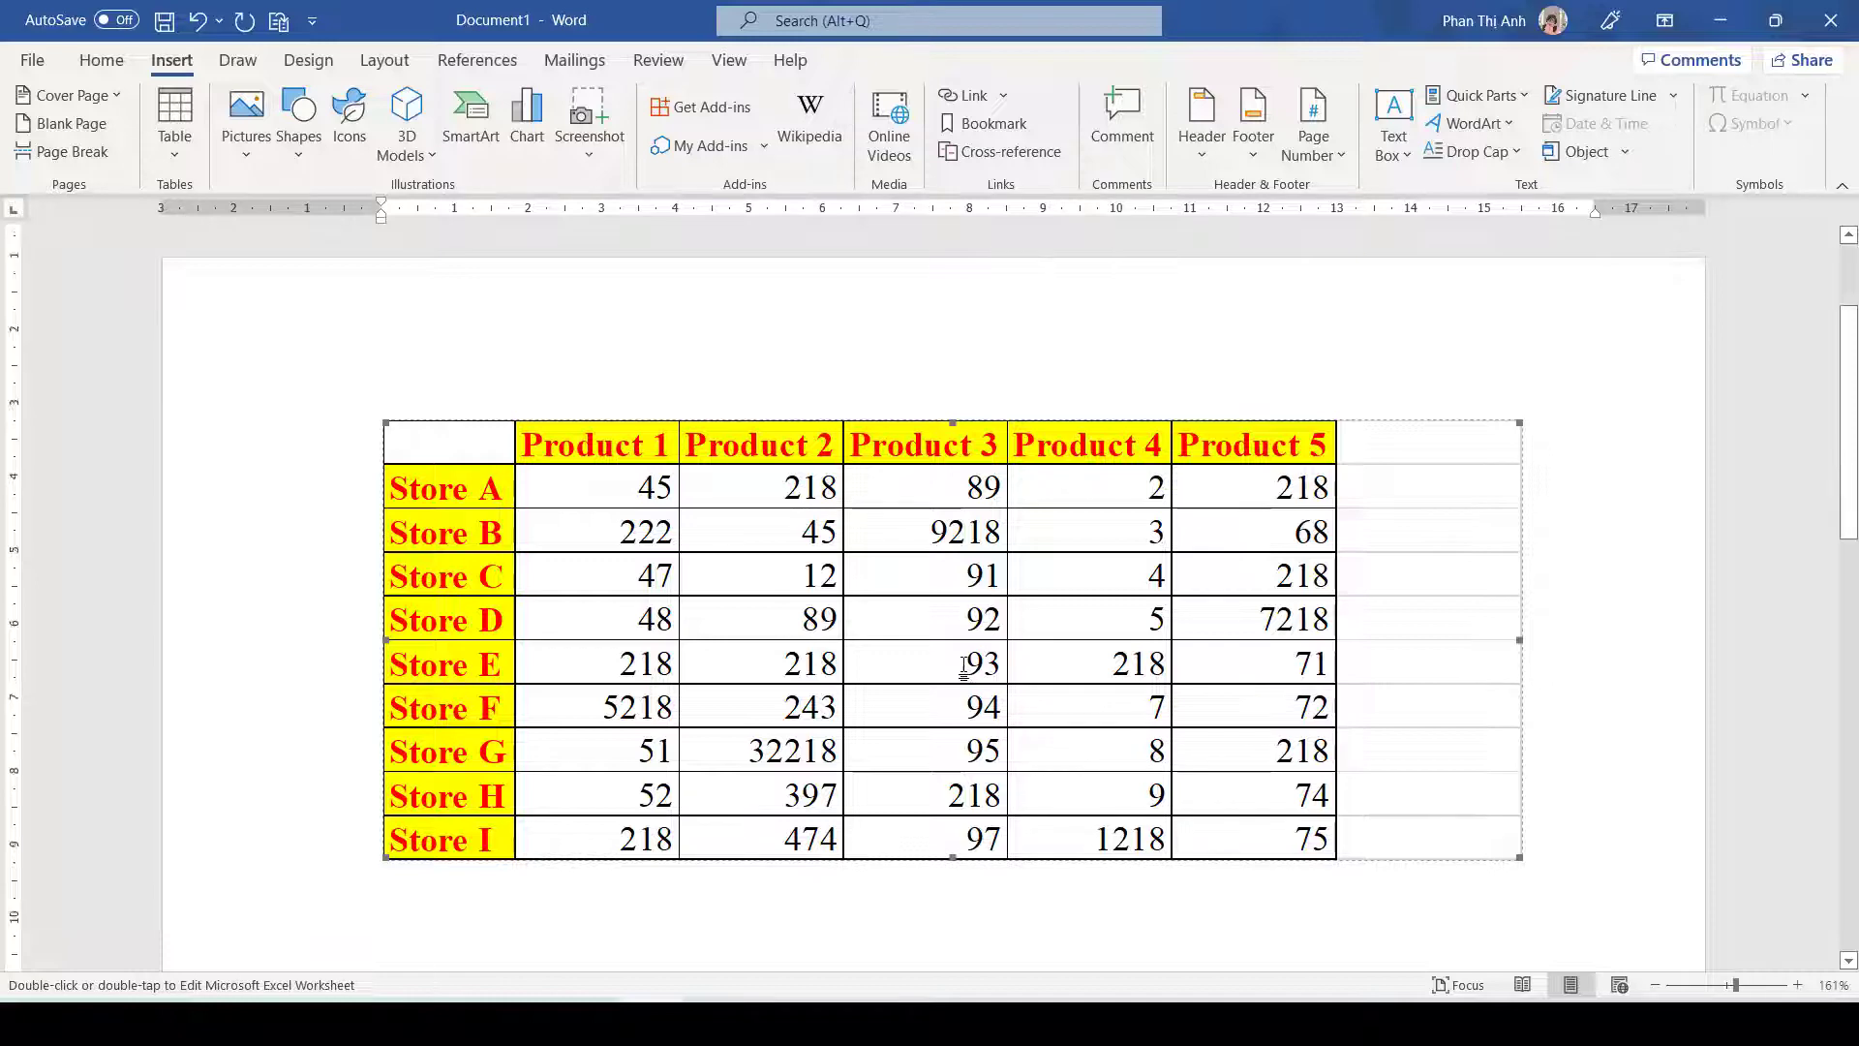
Step: Double-click the embedded store and product table to open its source workbook in Excel
scroll(967, 671, down, 6)
scroll(967, 671, up, 4)
scroll(966, 671, up, 2)
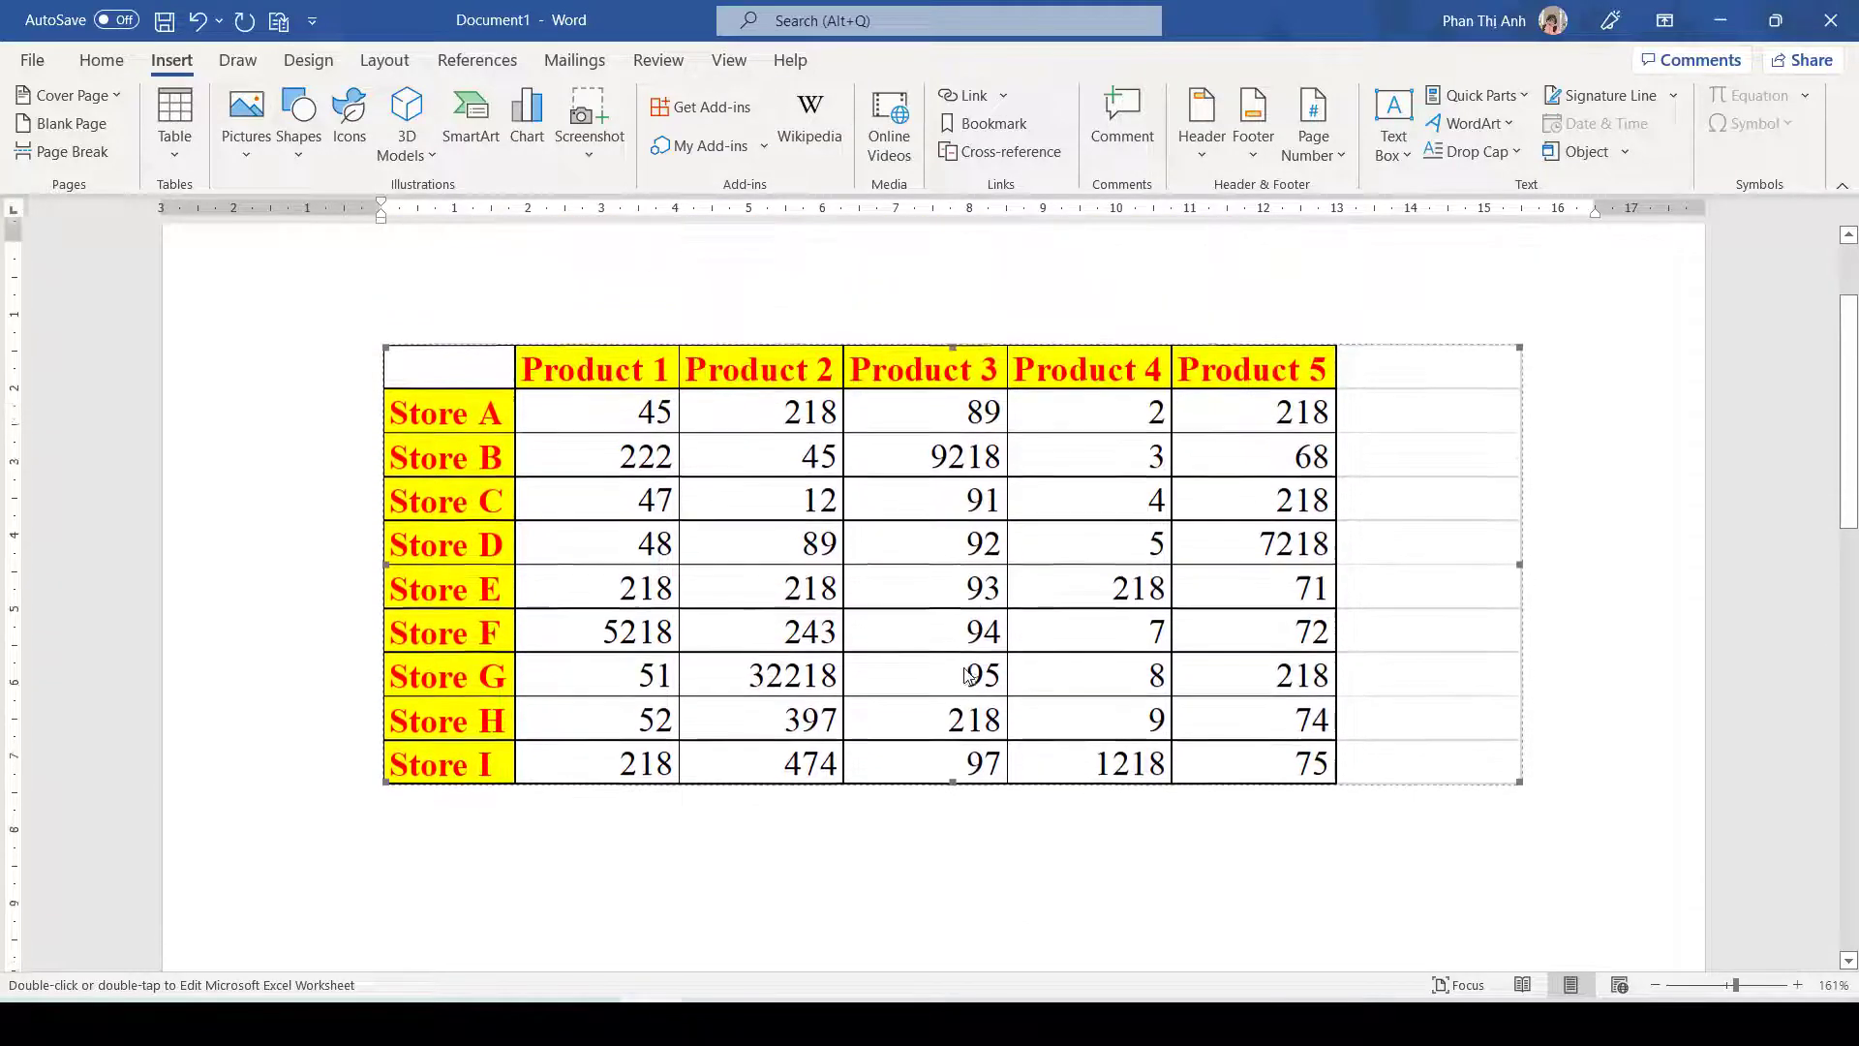
scroll(967, 671, down, 1)
scroll(966, 671, up, 1)
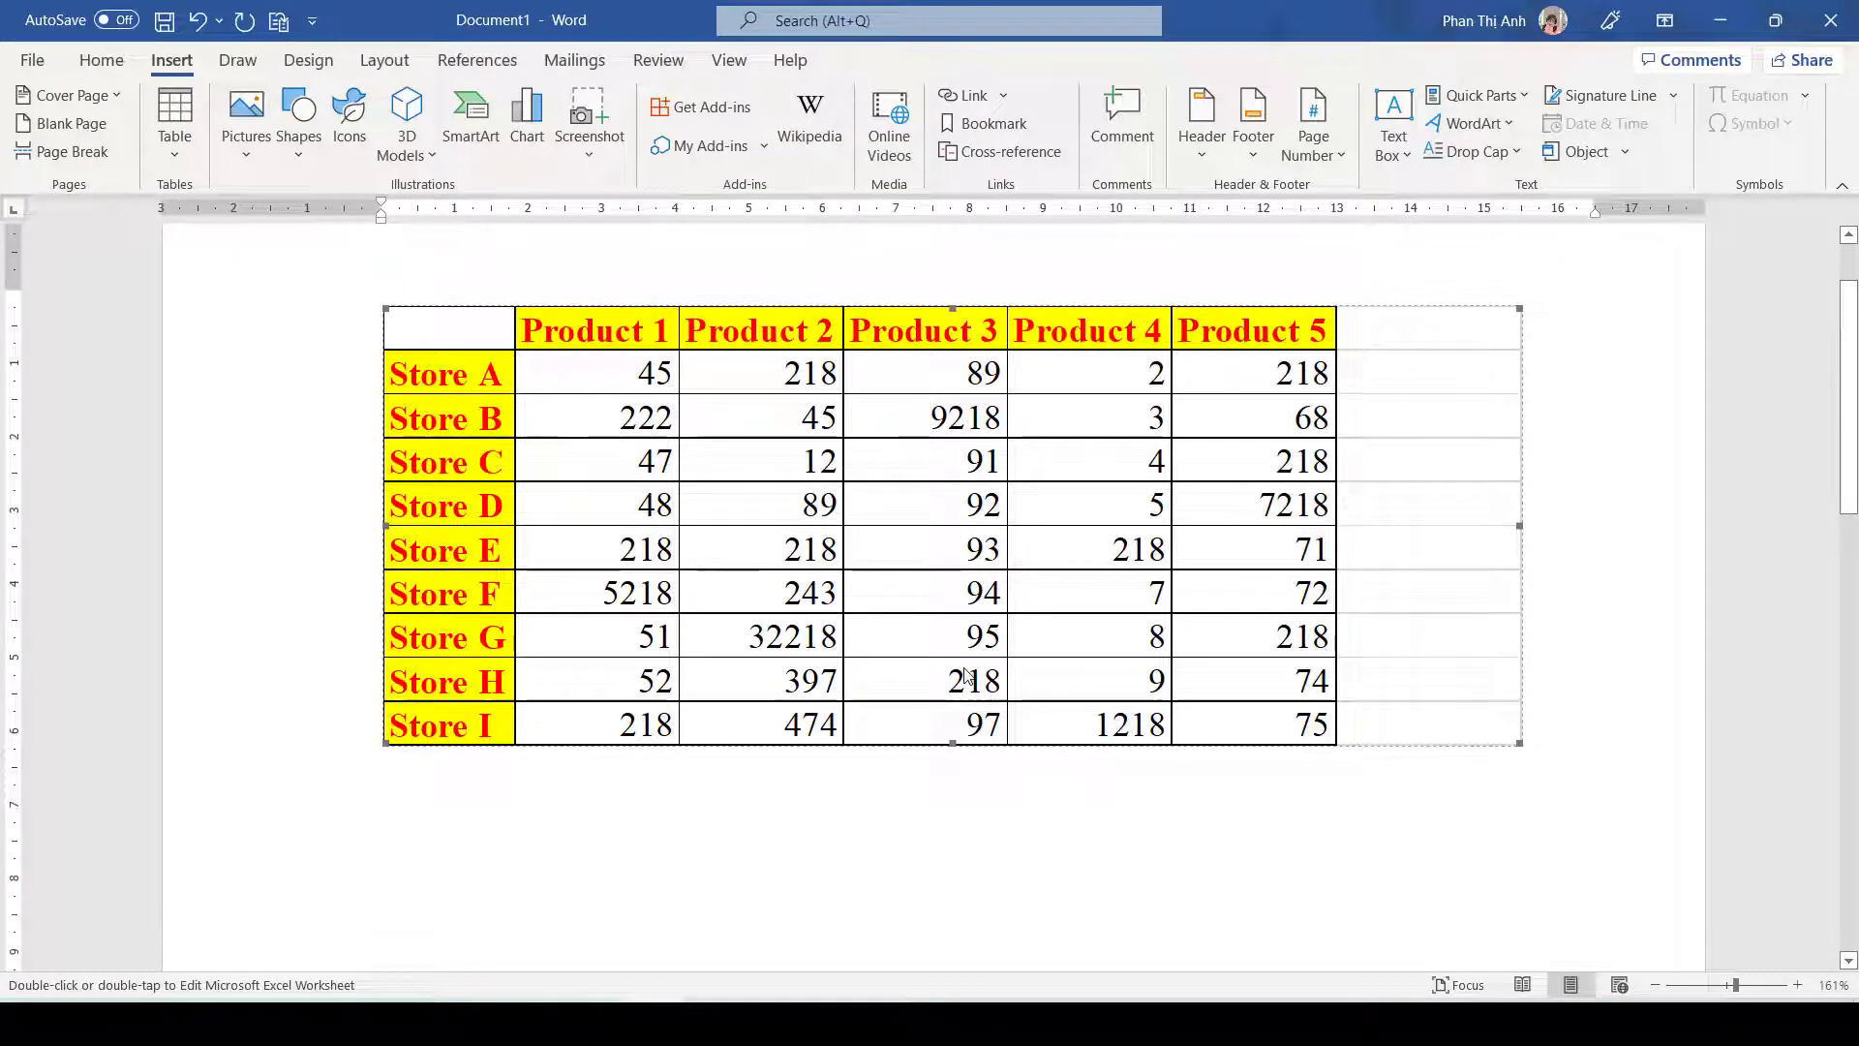
double_click(965, 675)
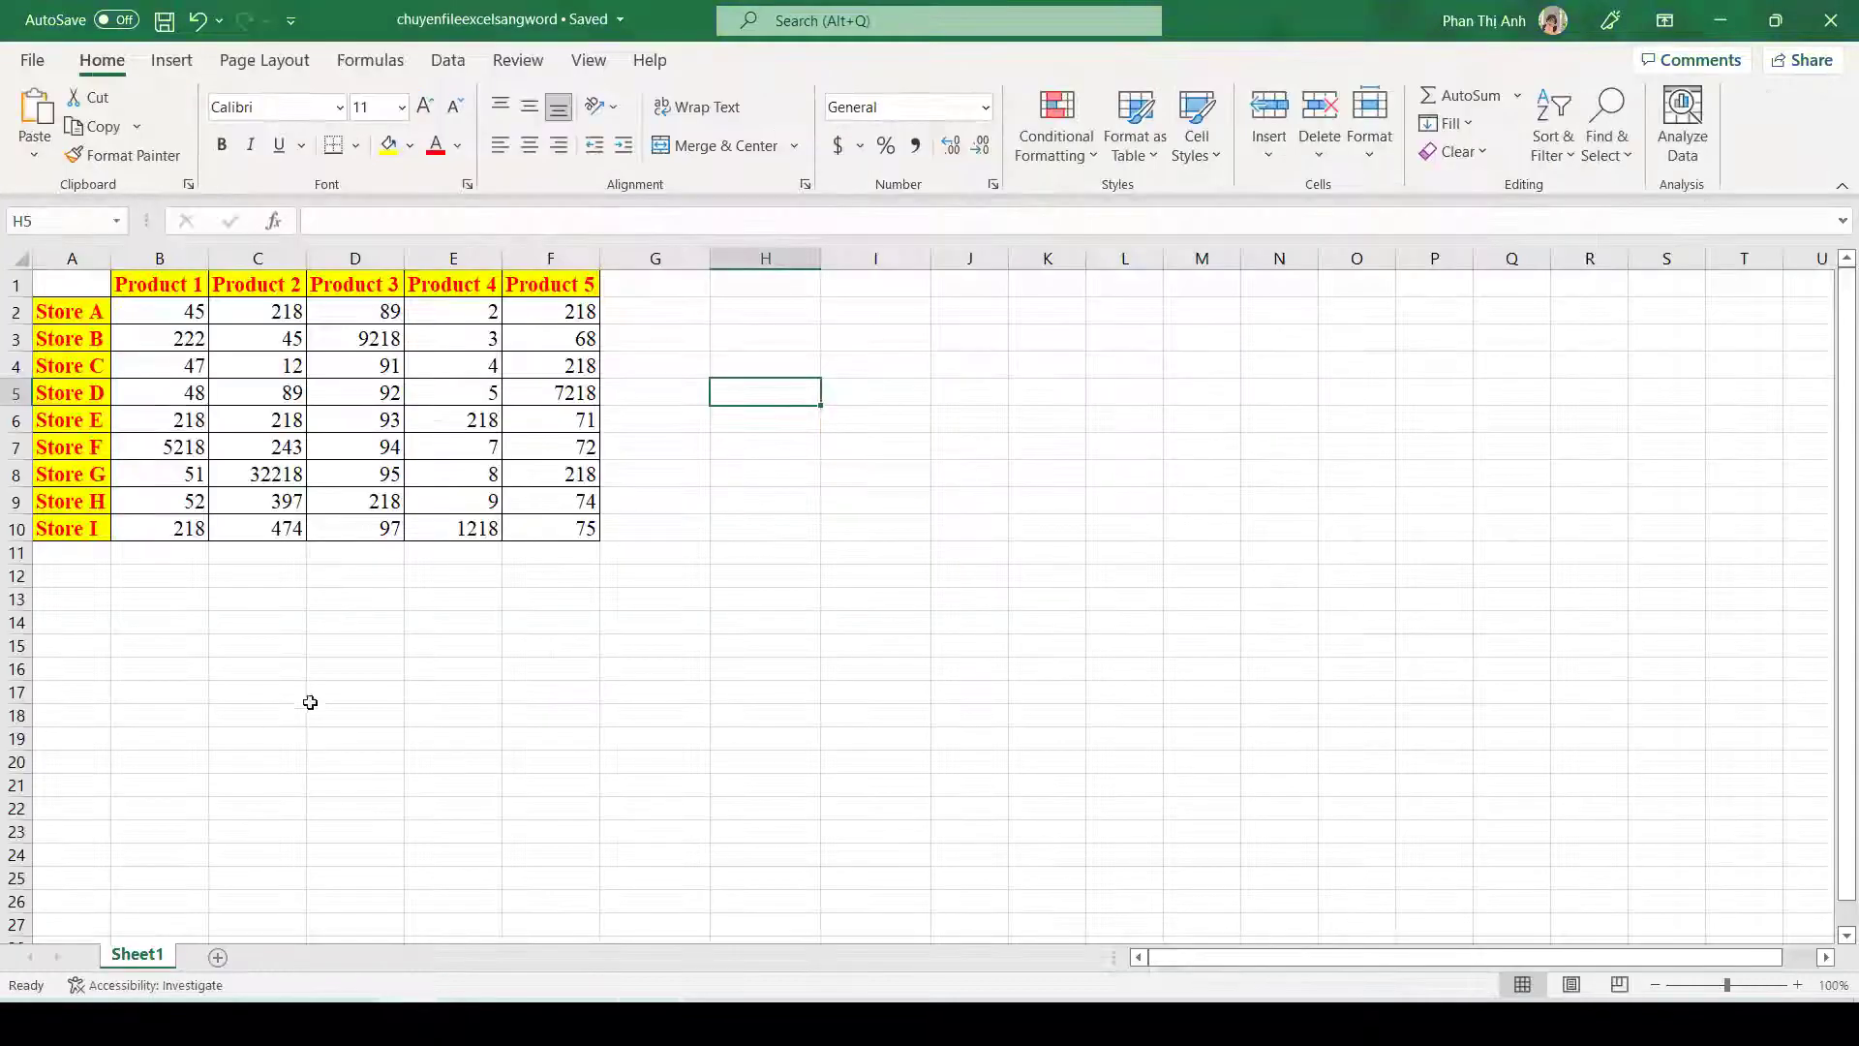
Step: Change Store A's Product 1 value in cell B2 from 45 to 26
click(366, 475)
click(164, 307)
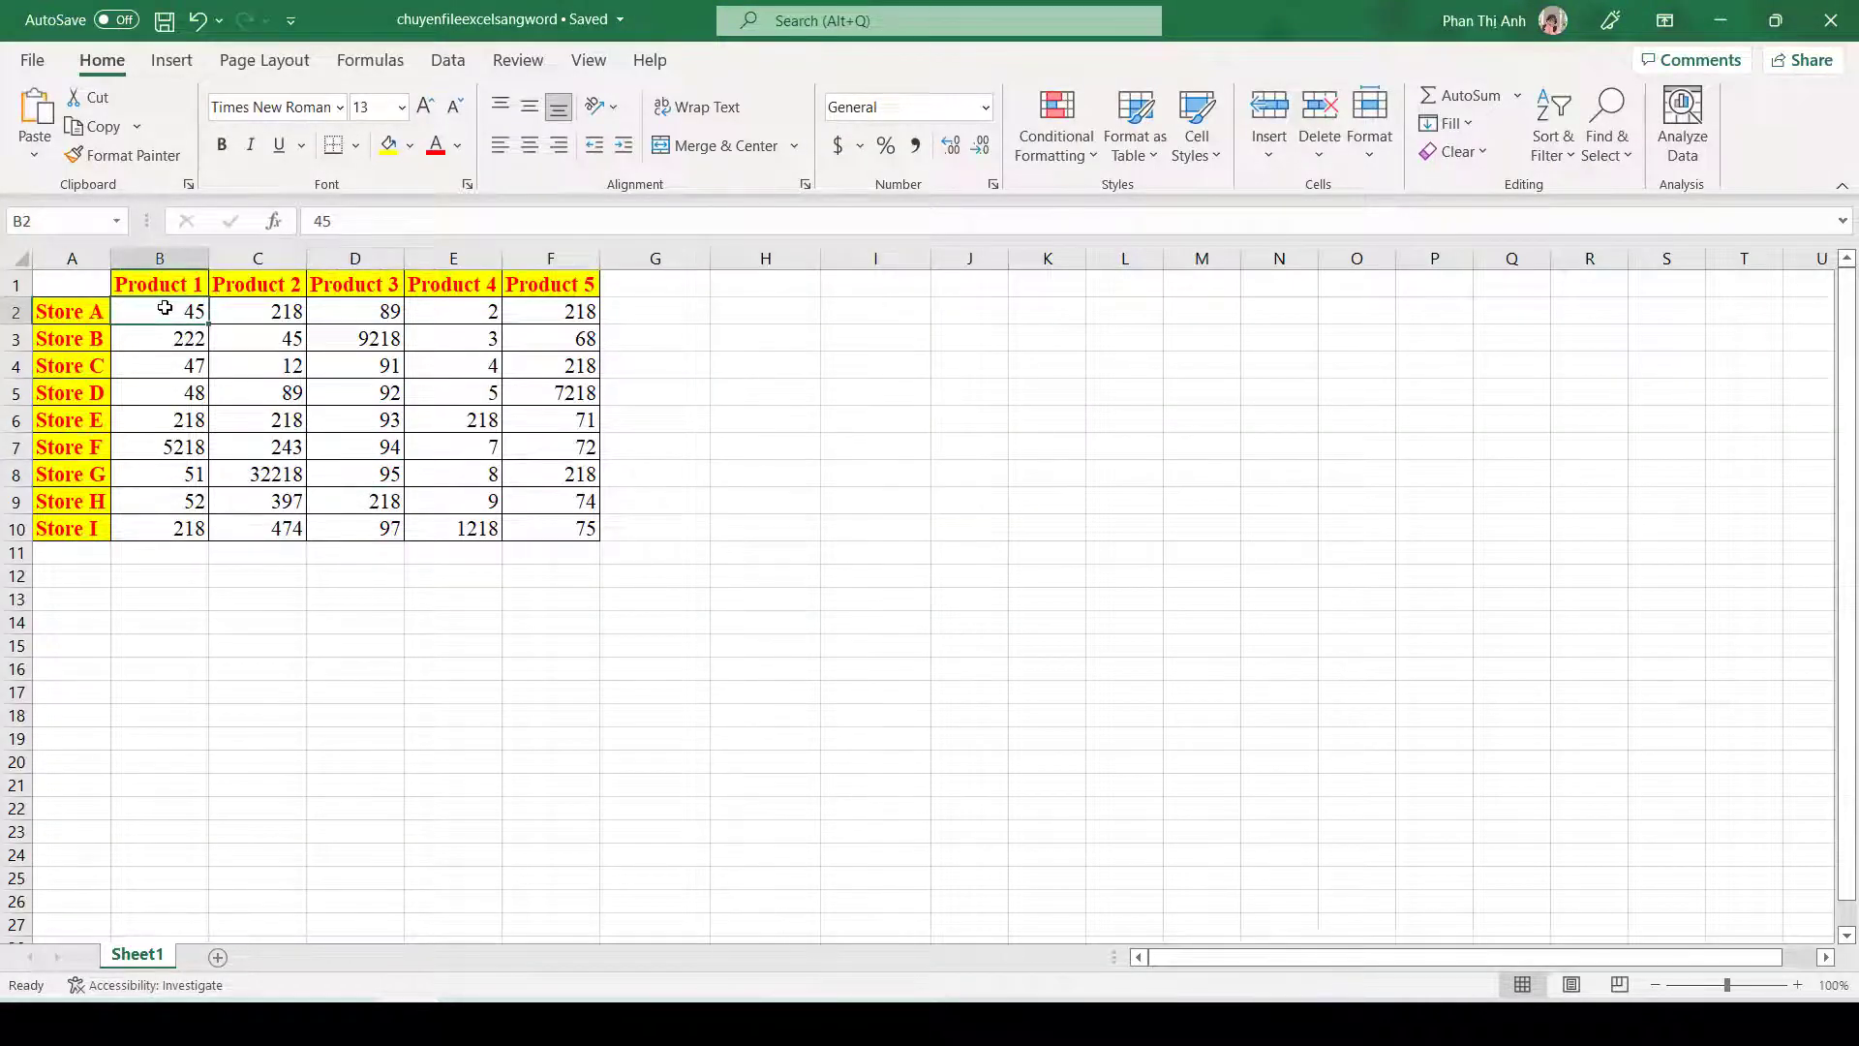
text(26)
click(482, 564)
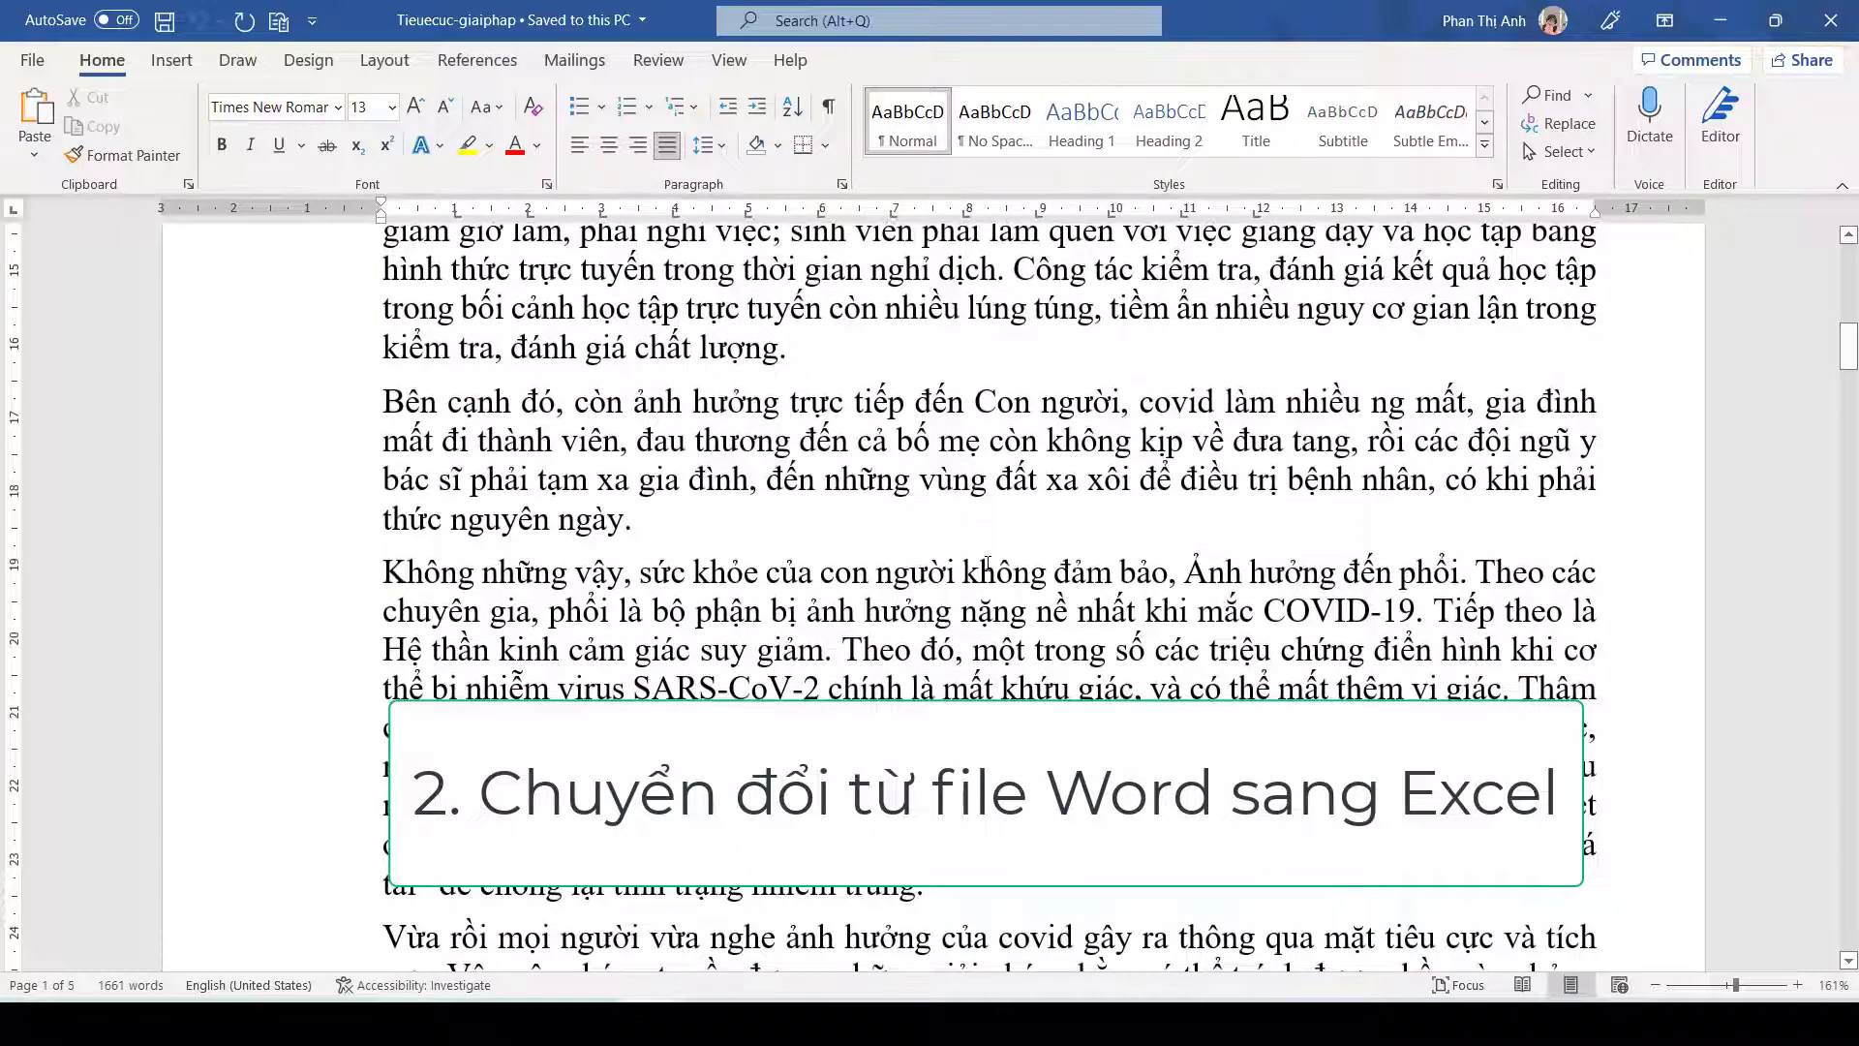
Step: Save the Word document to the Desktop as Plain Text, Tieuecuc-giaiphap1.txt
click(32, 59)
click(78, 384)
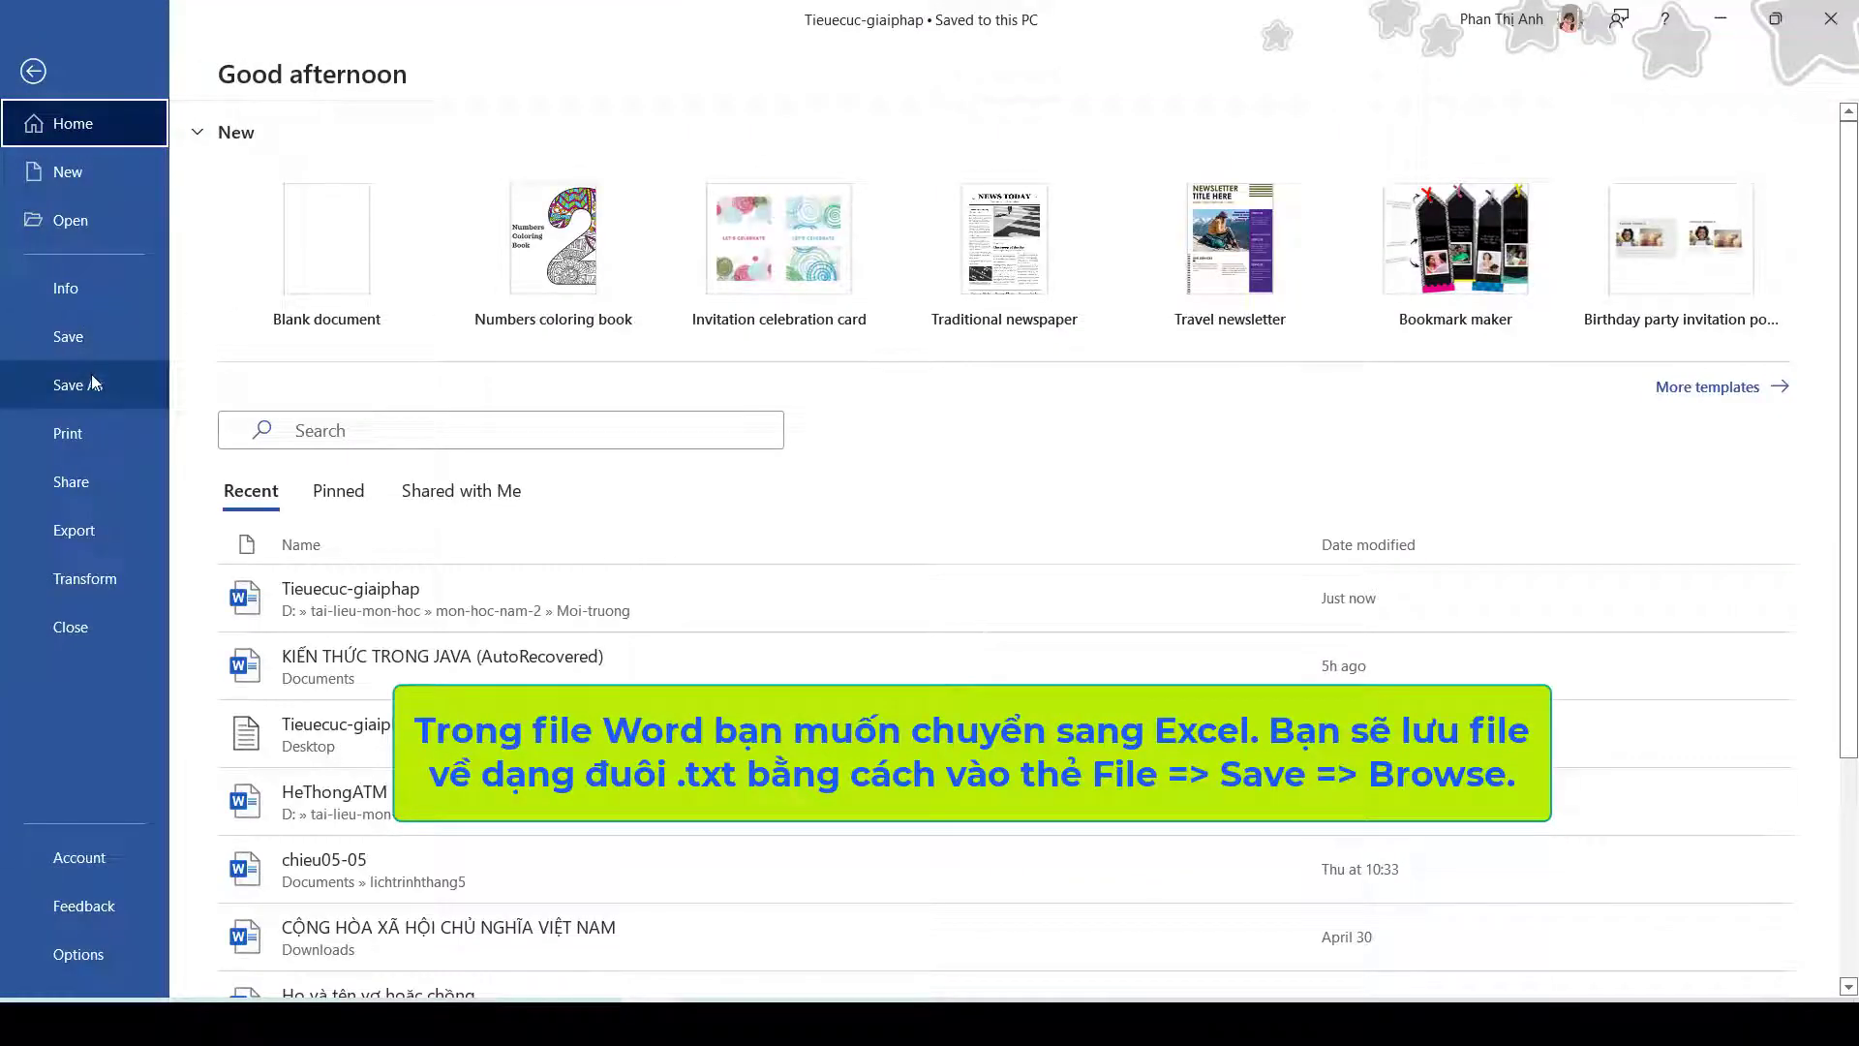
click(349, 494)
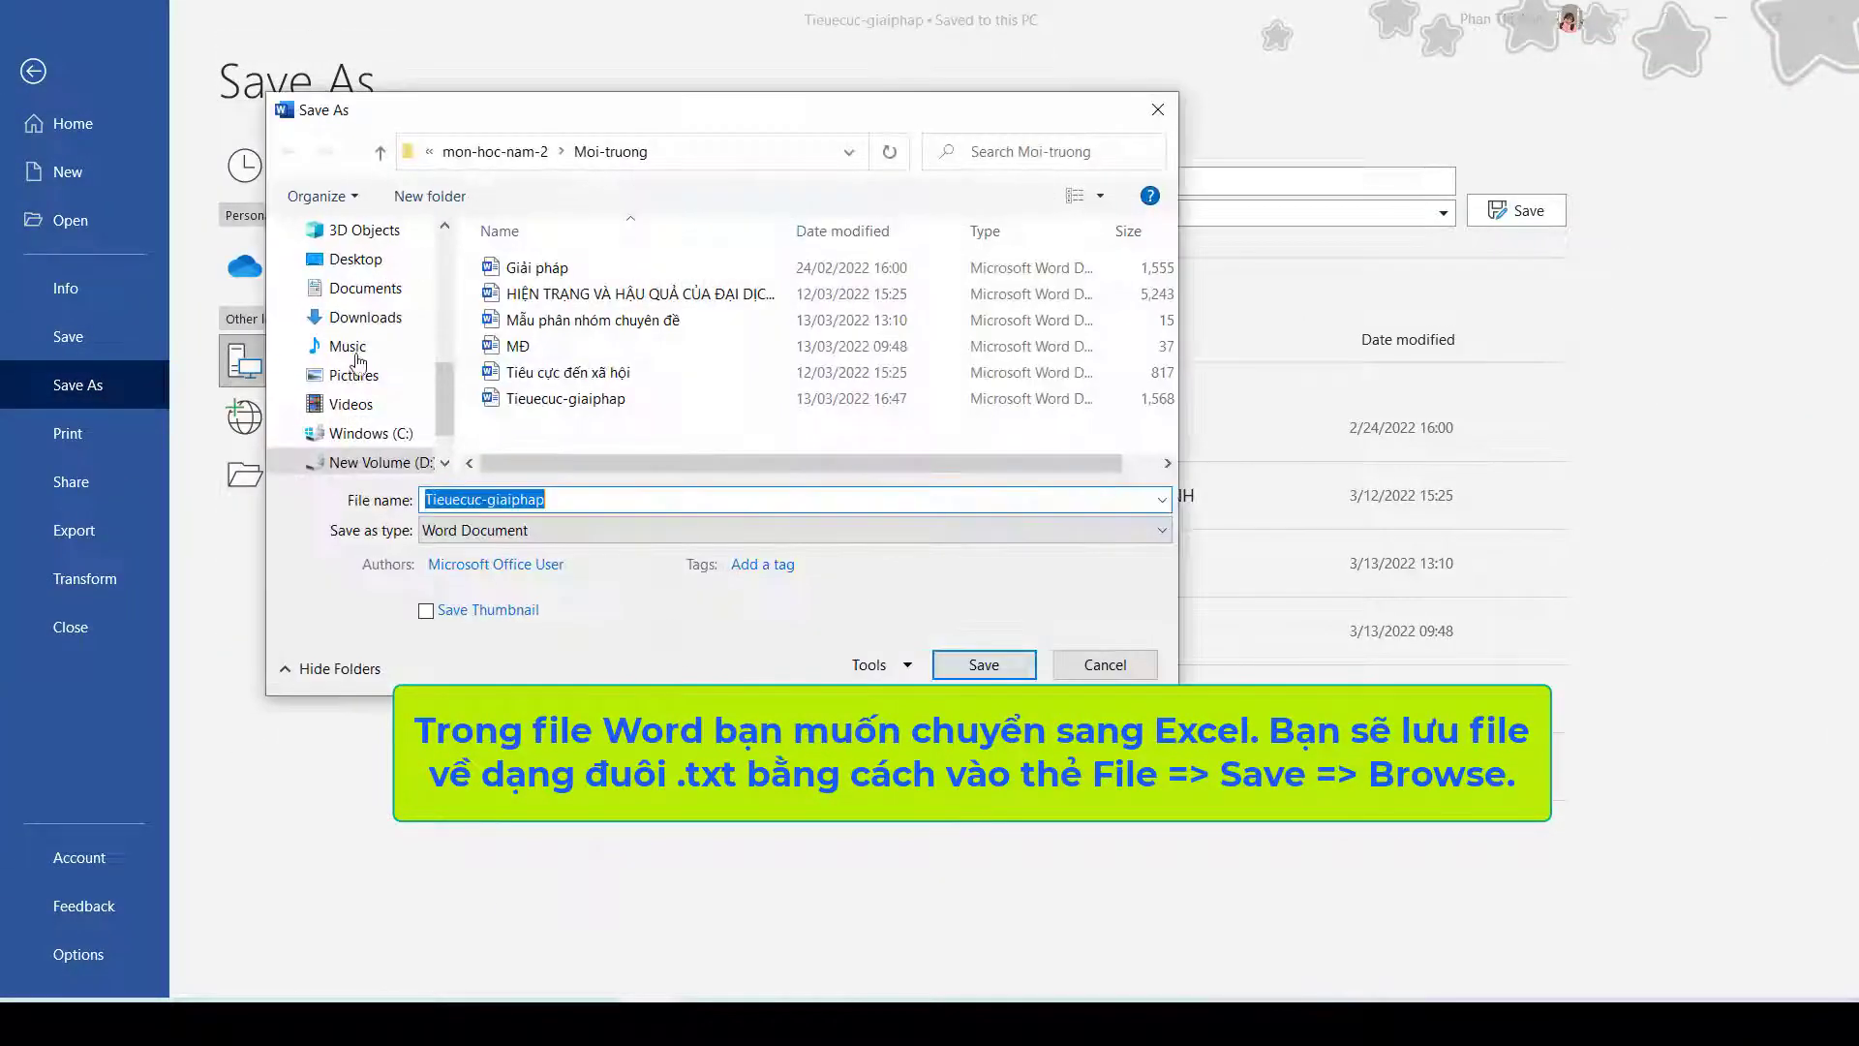
click(355, 258)
click(690, 530)
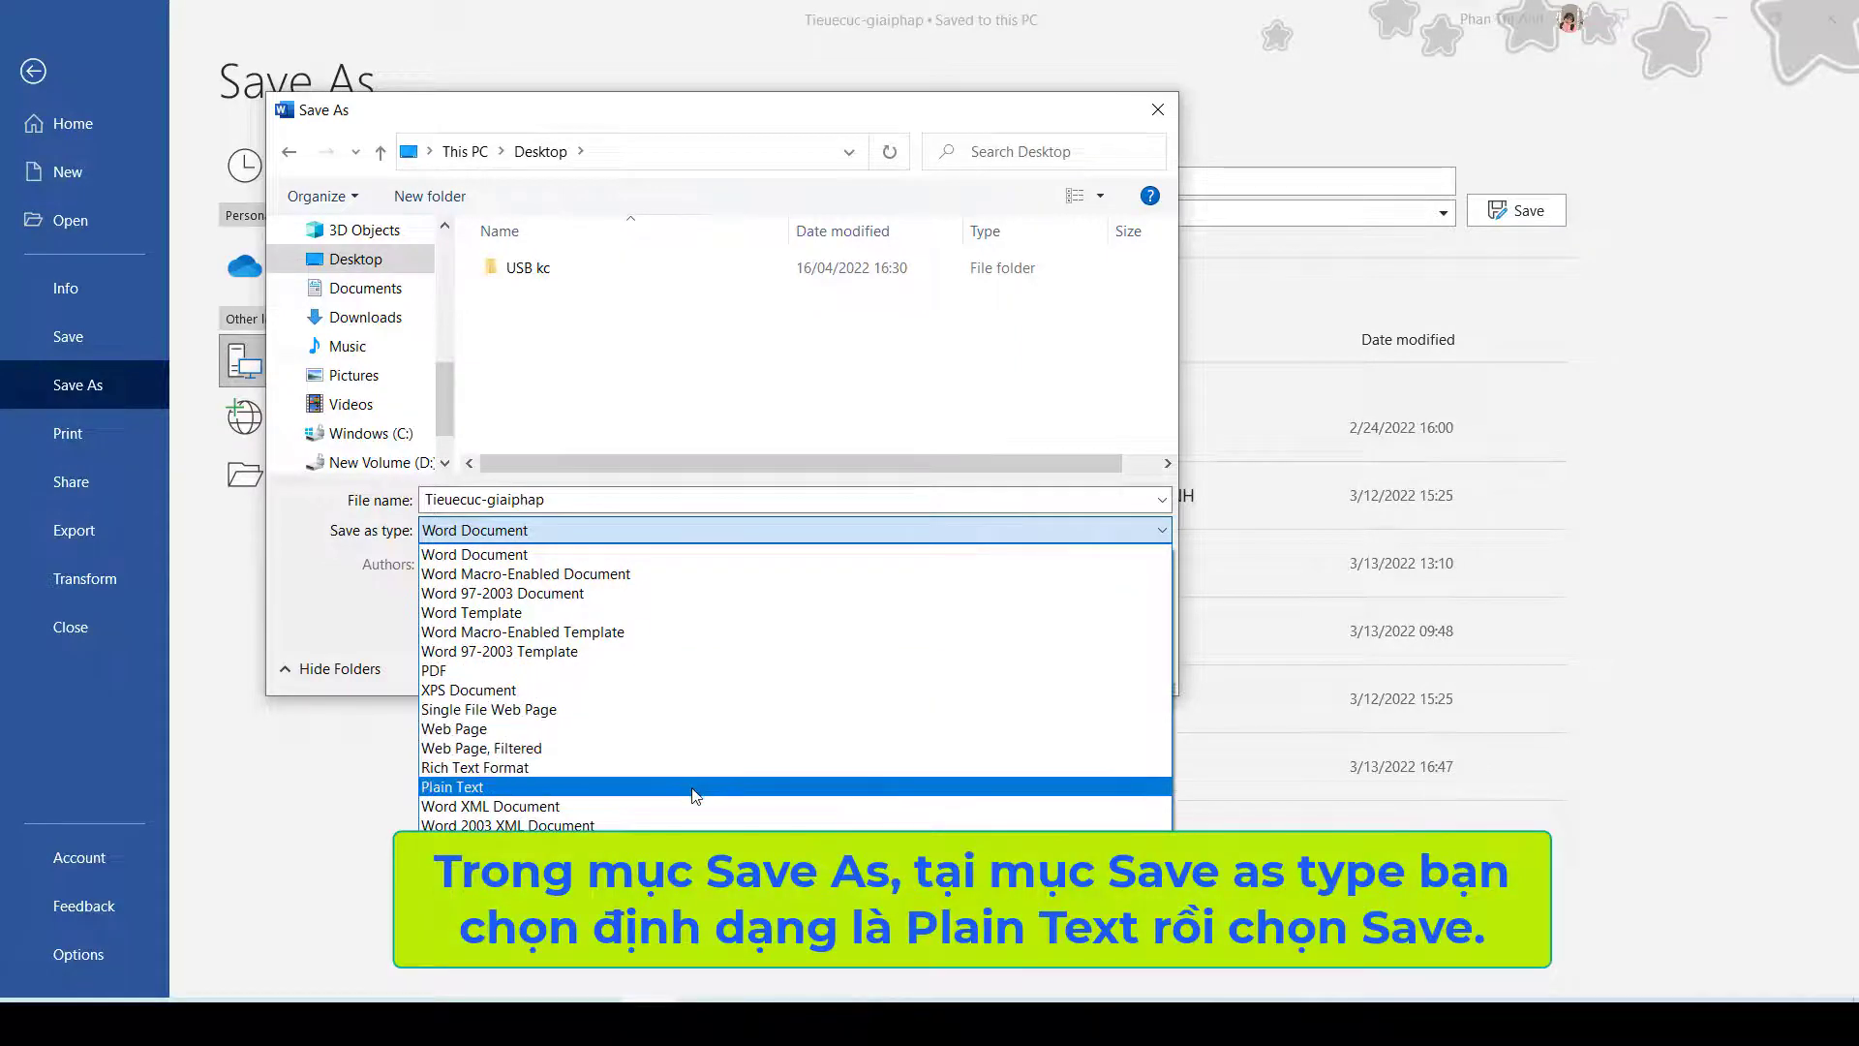
click(695, 788)
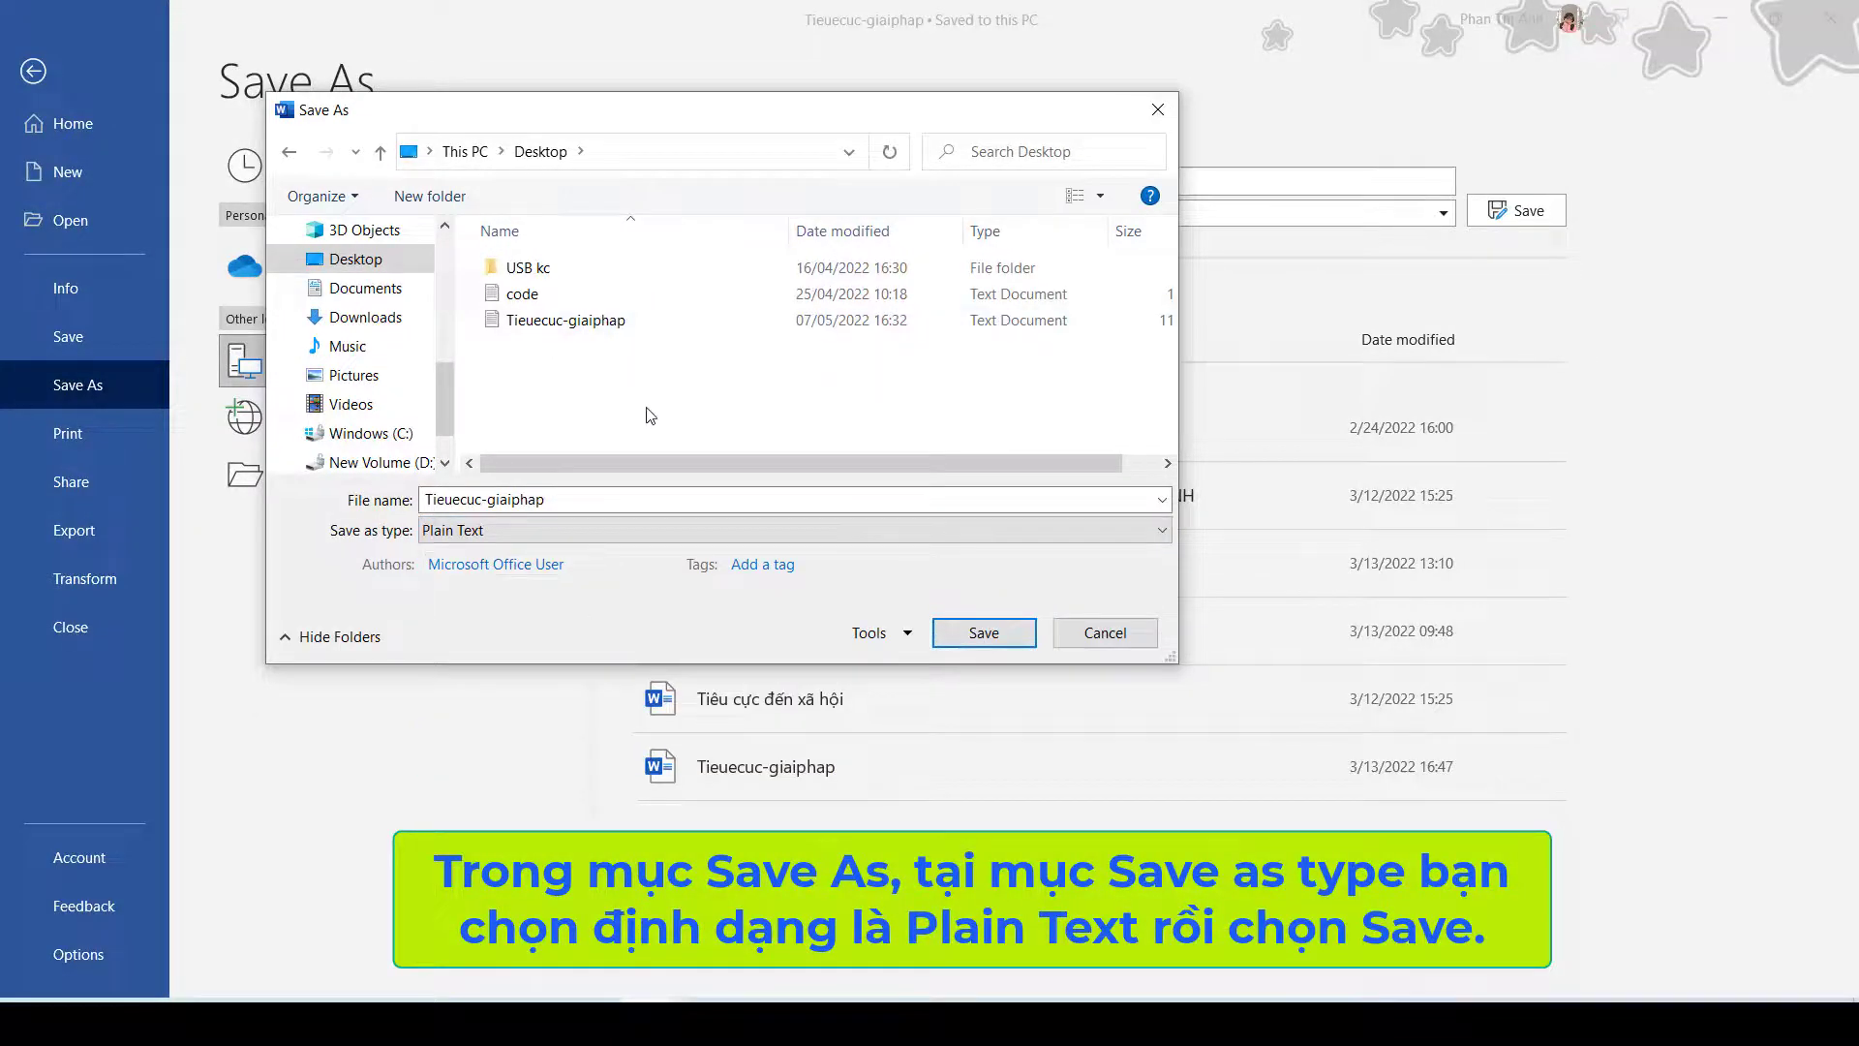
click(966, 630)
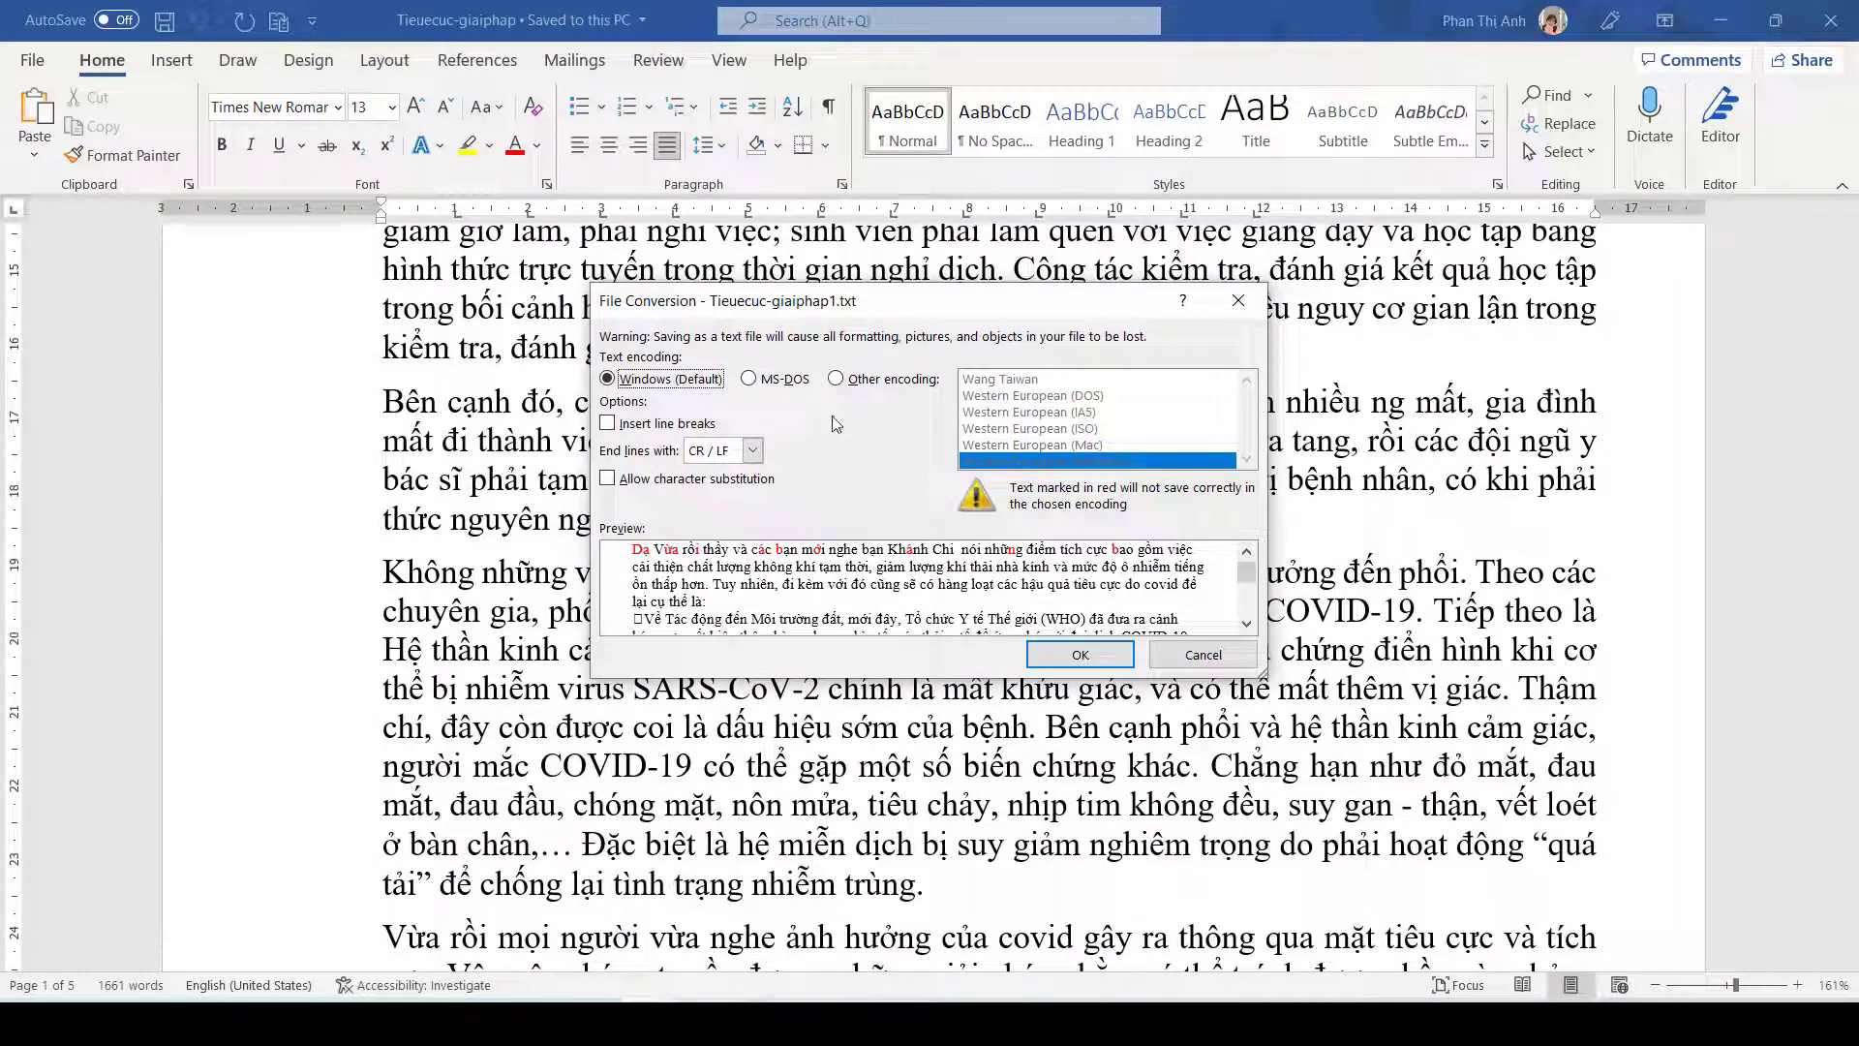
Step: Choose Other encoding and Unicode (UTF-8) to finish saving the text file
click(836, 379)
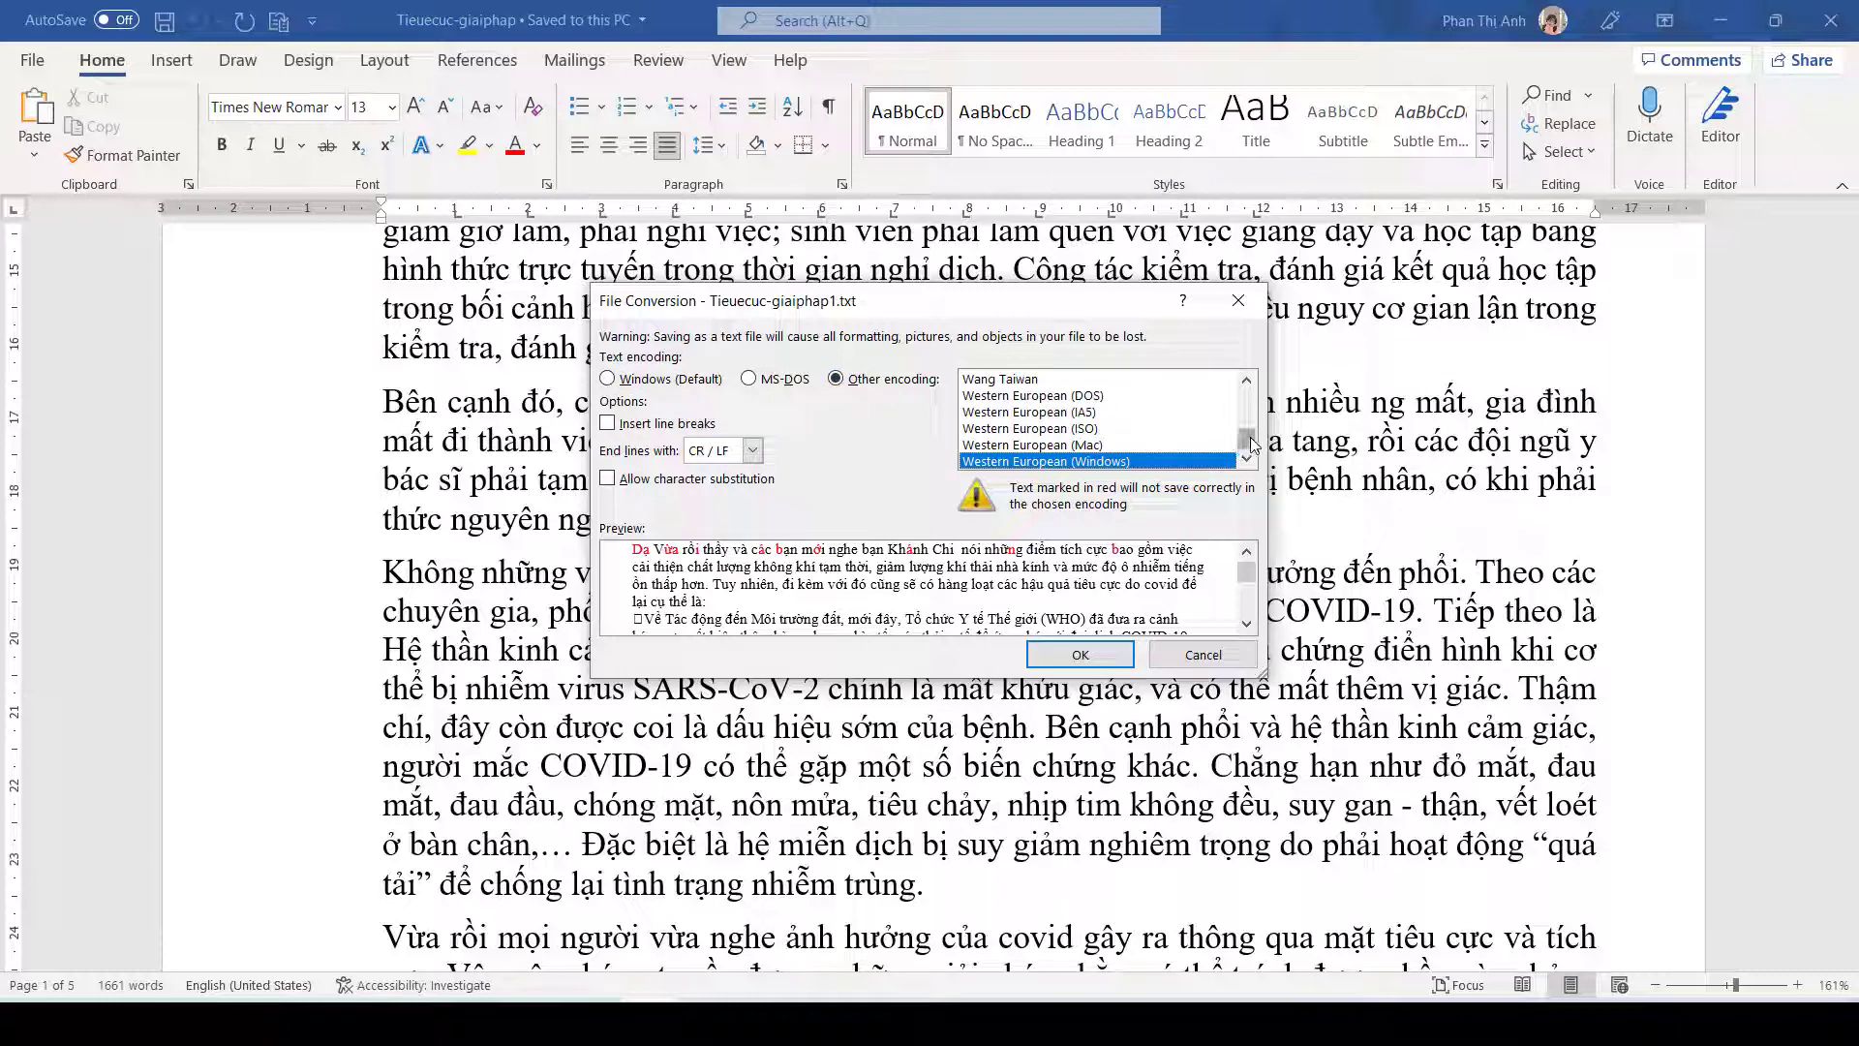
drag(1238, 443, 1249, 426)
scroll(1058, 442, down, 3)
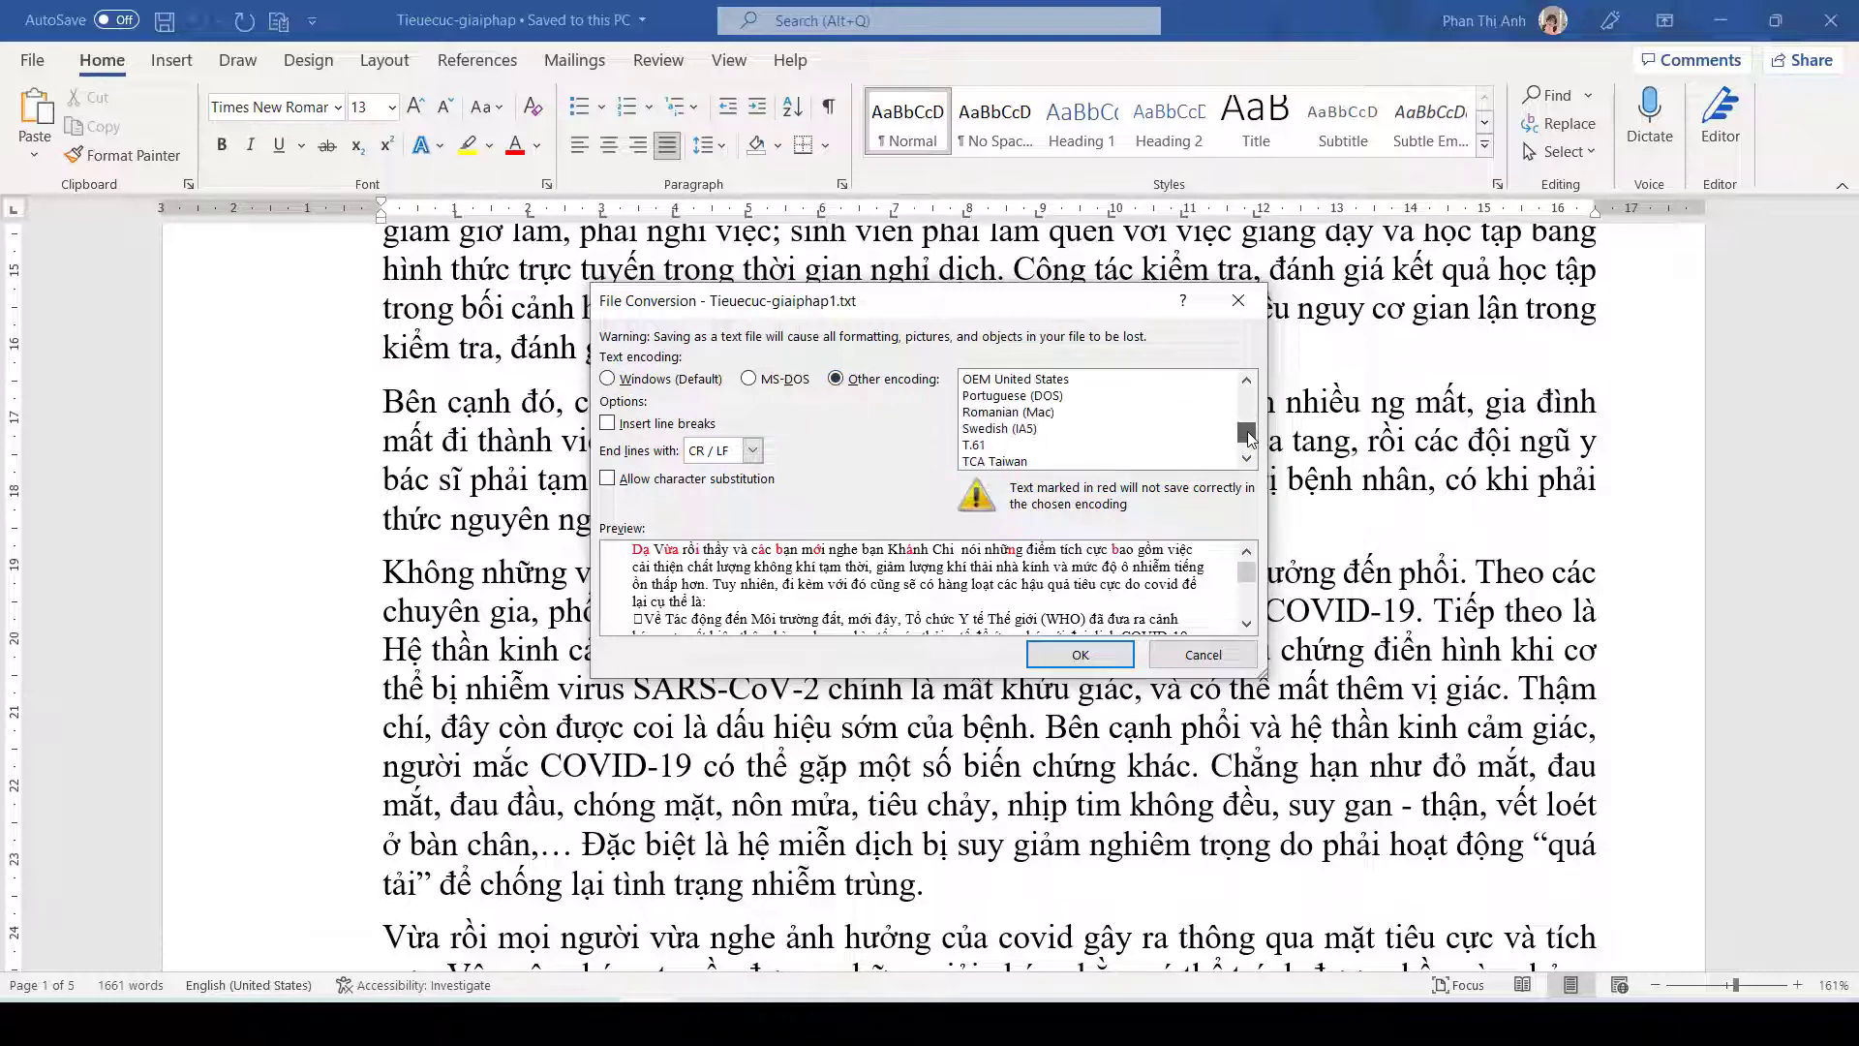
scroll(1058, 442, down, 3)
scroll(1059, 441, down, 3)
scroll(1058, 441, down, 3)
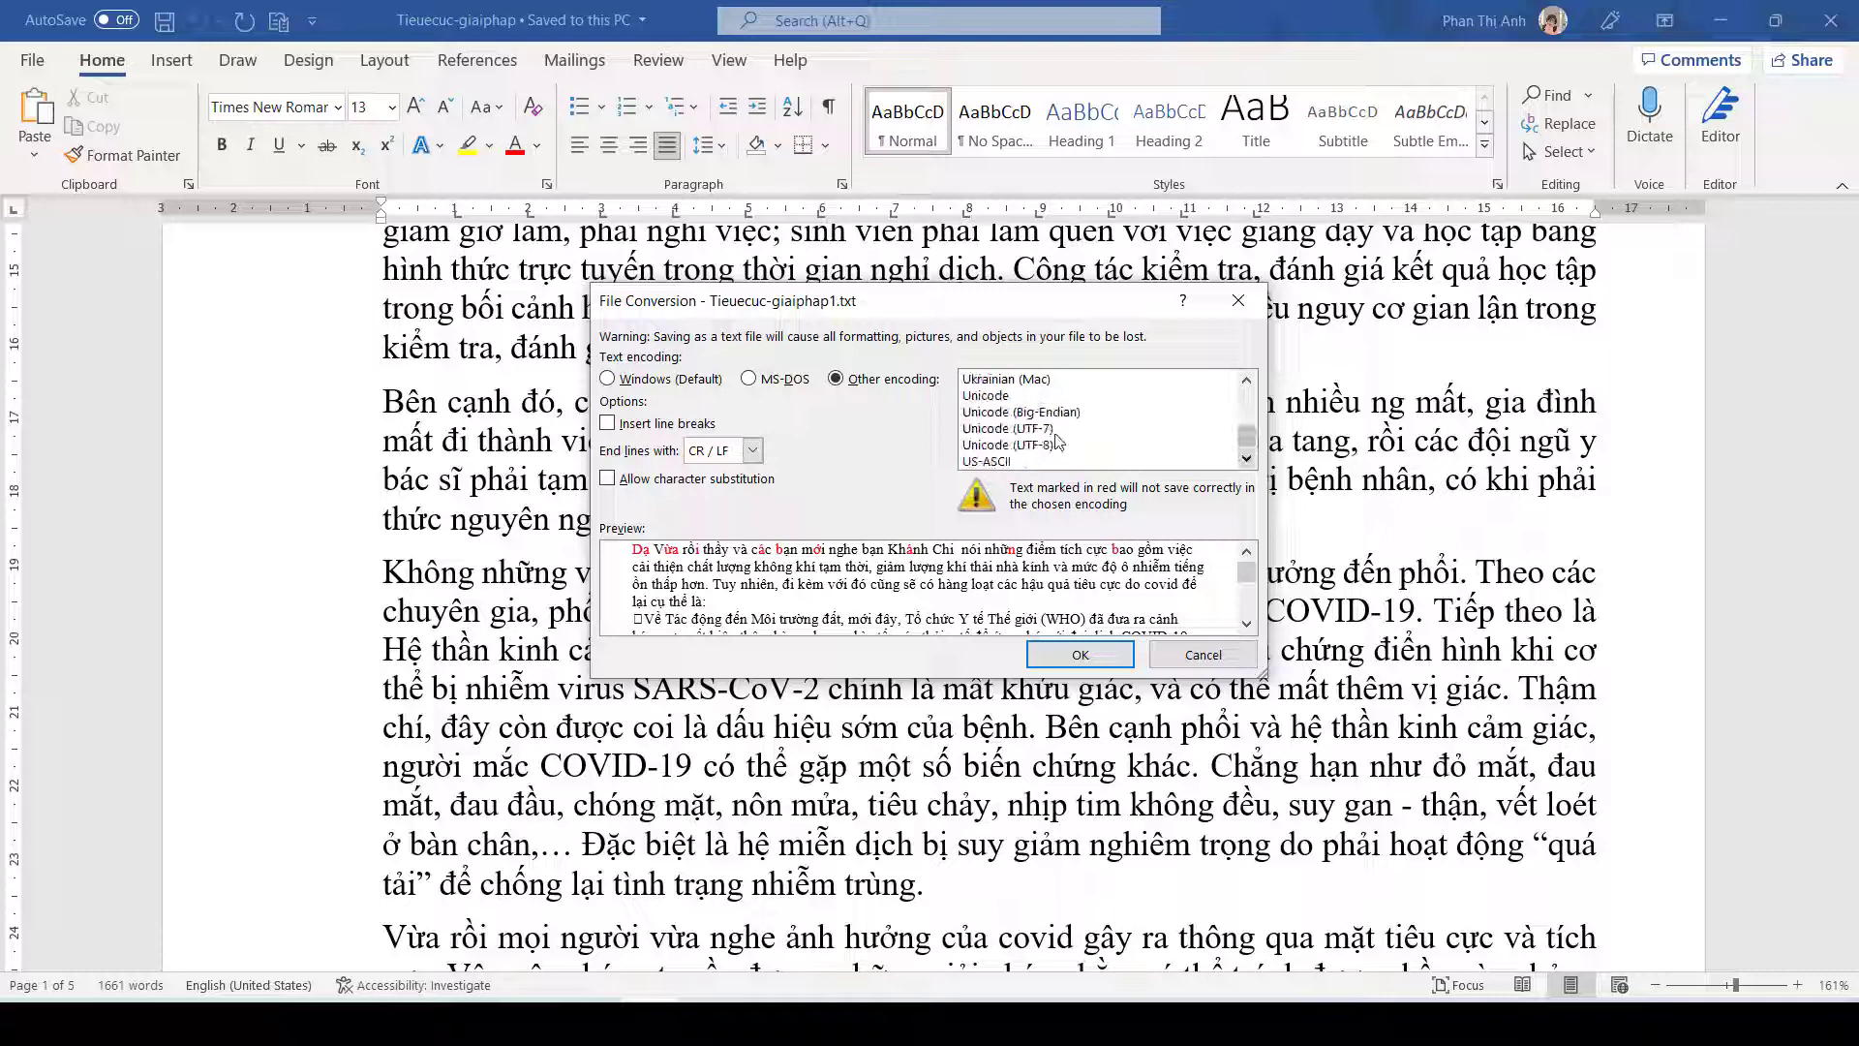
double_click(999, 444)
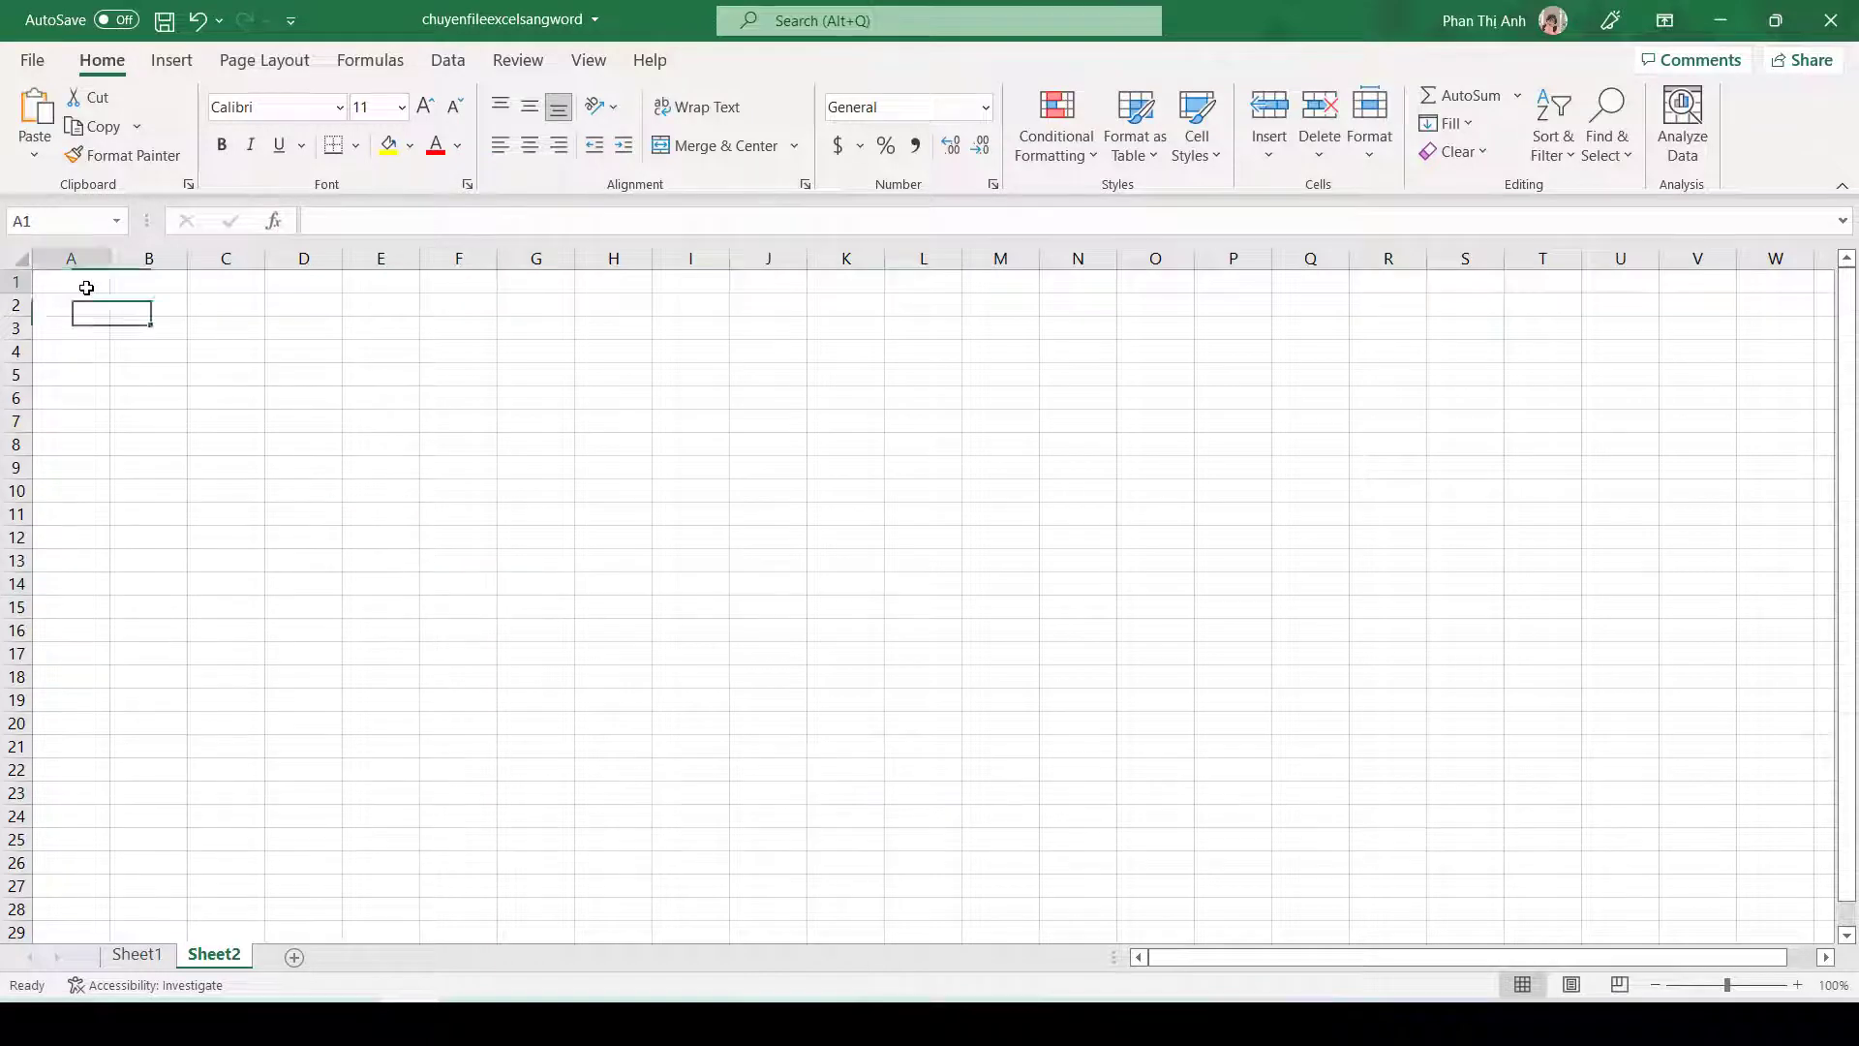
Step: Start a From Text/CSV import through Data > Get Data > From File
click(184, 68)
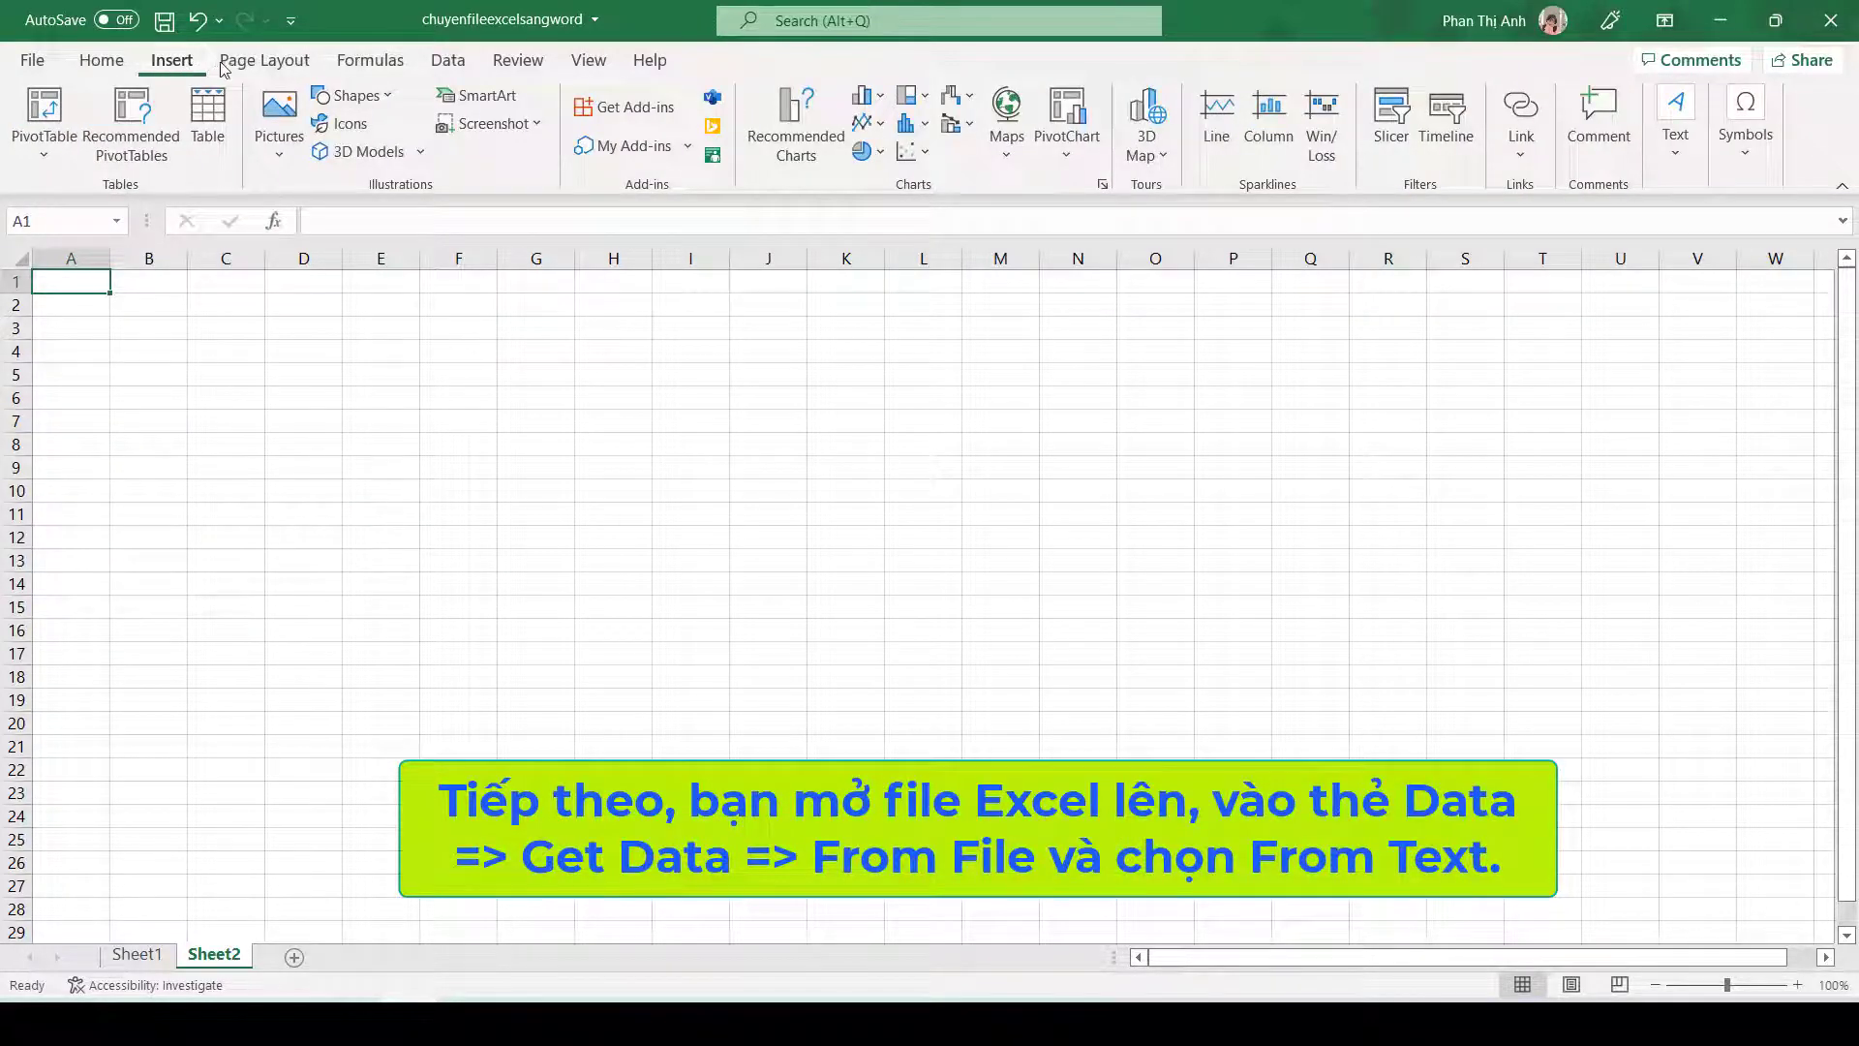
click(449, 60)
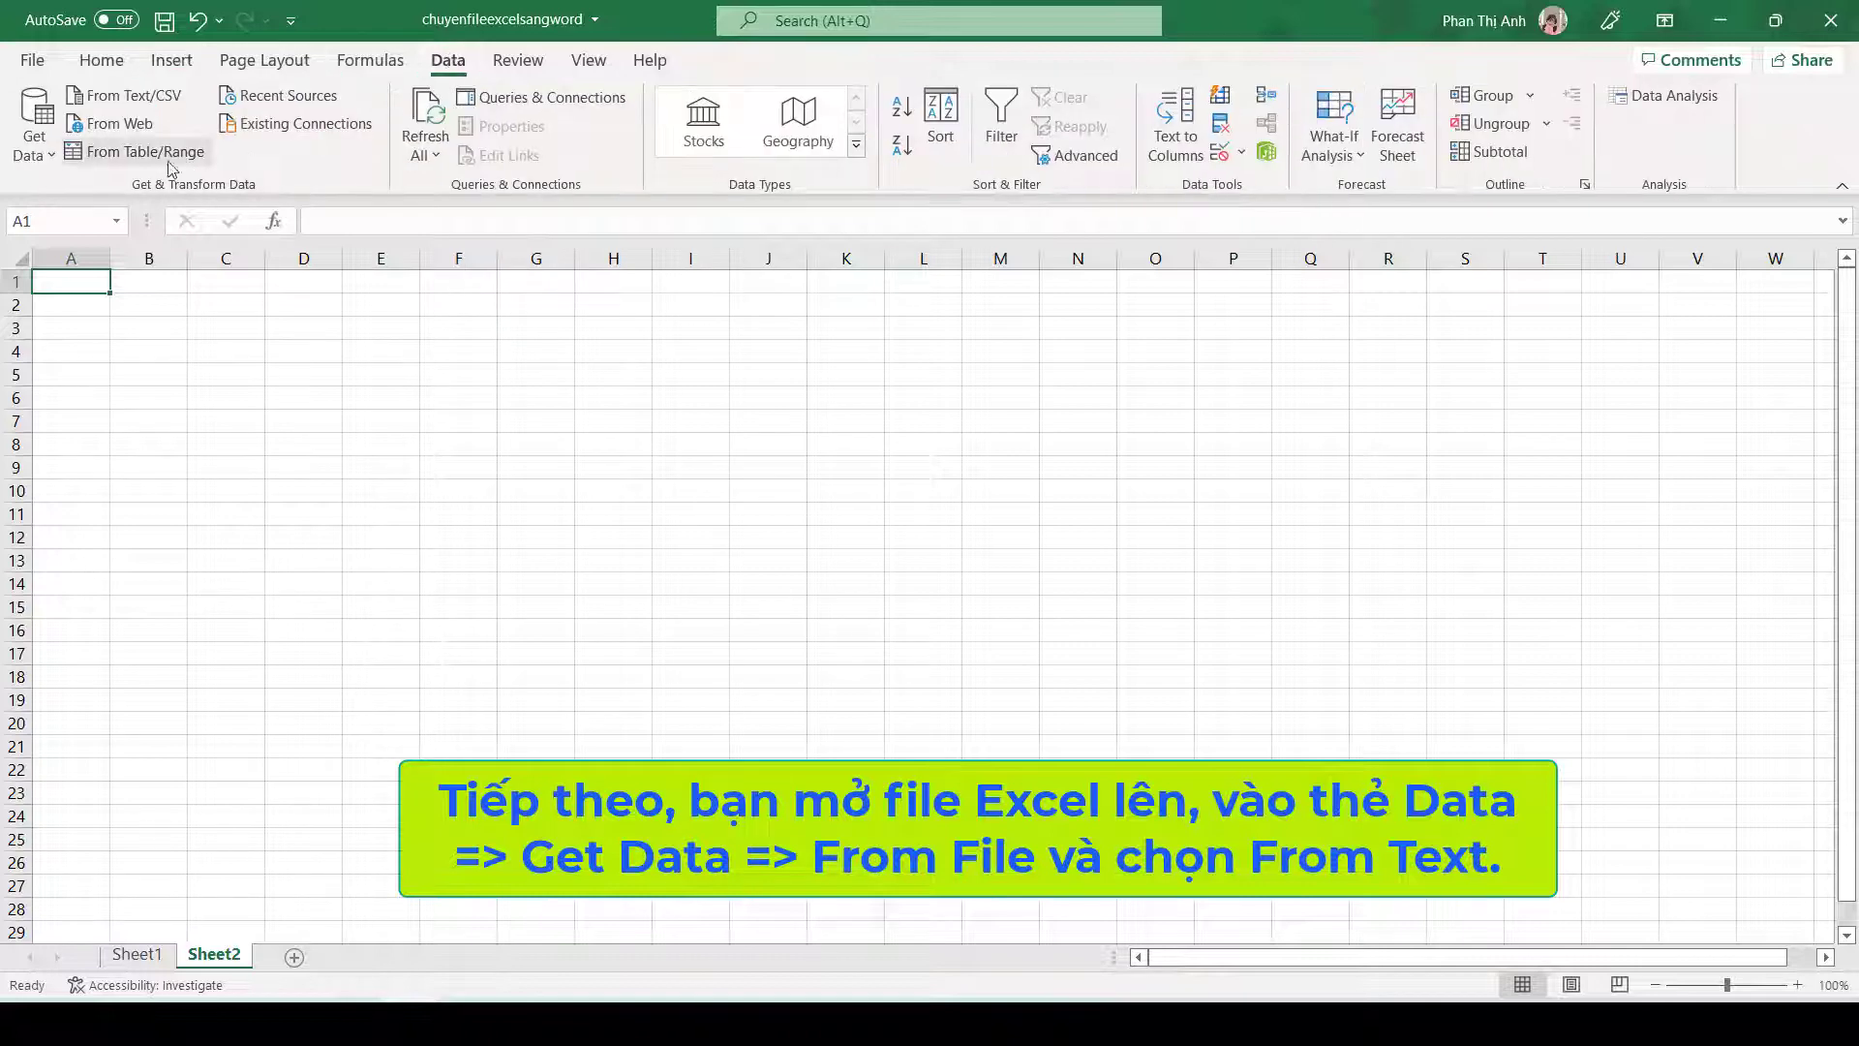
click(35, 136)
mouse_move(108, 198)
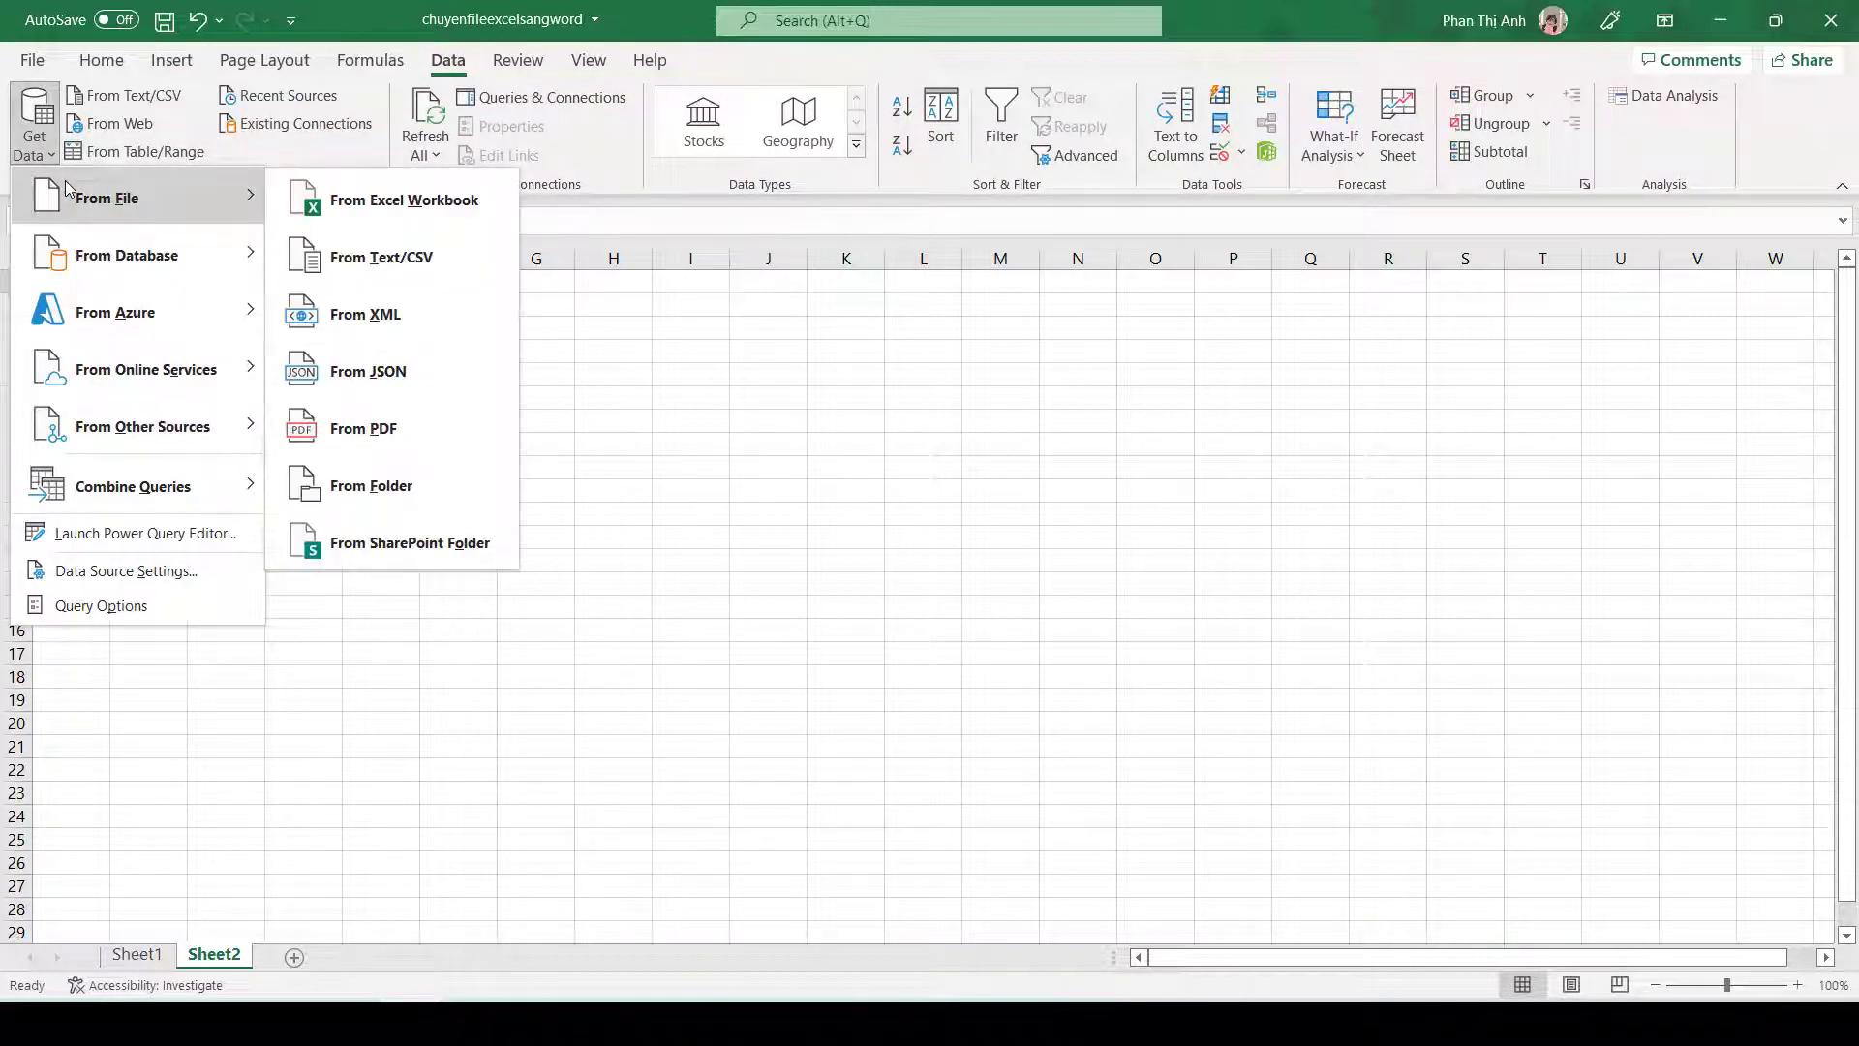
click(418, 268)
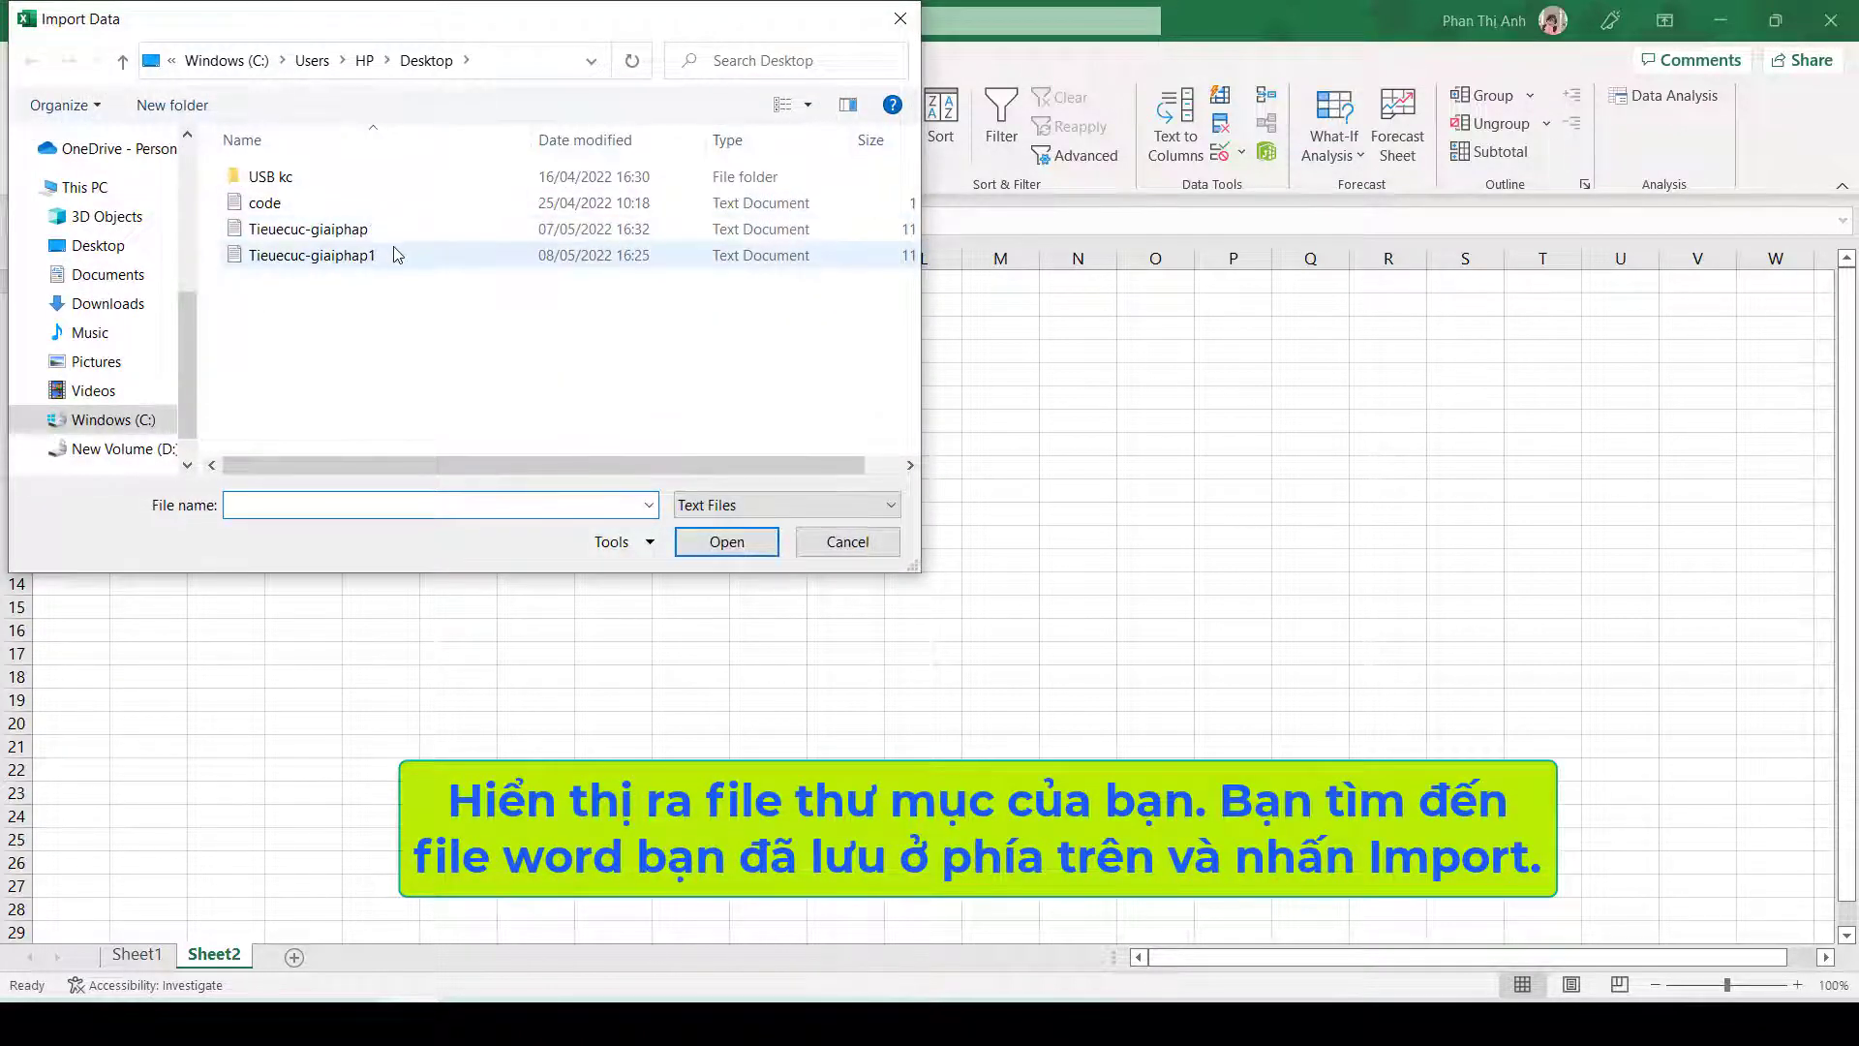
Step: Import Tieuecuc-giaiphap1.txt and load it as a 48-row table on a new sheet
click(387, 254)
click(728, 542)
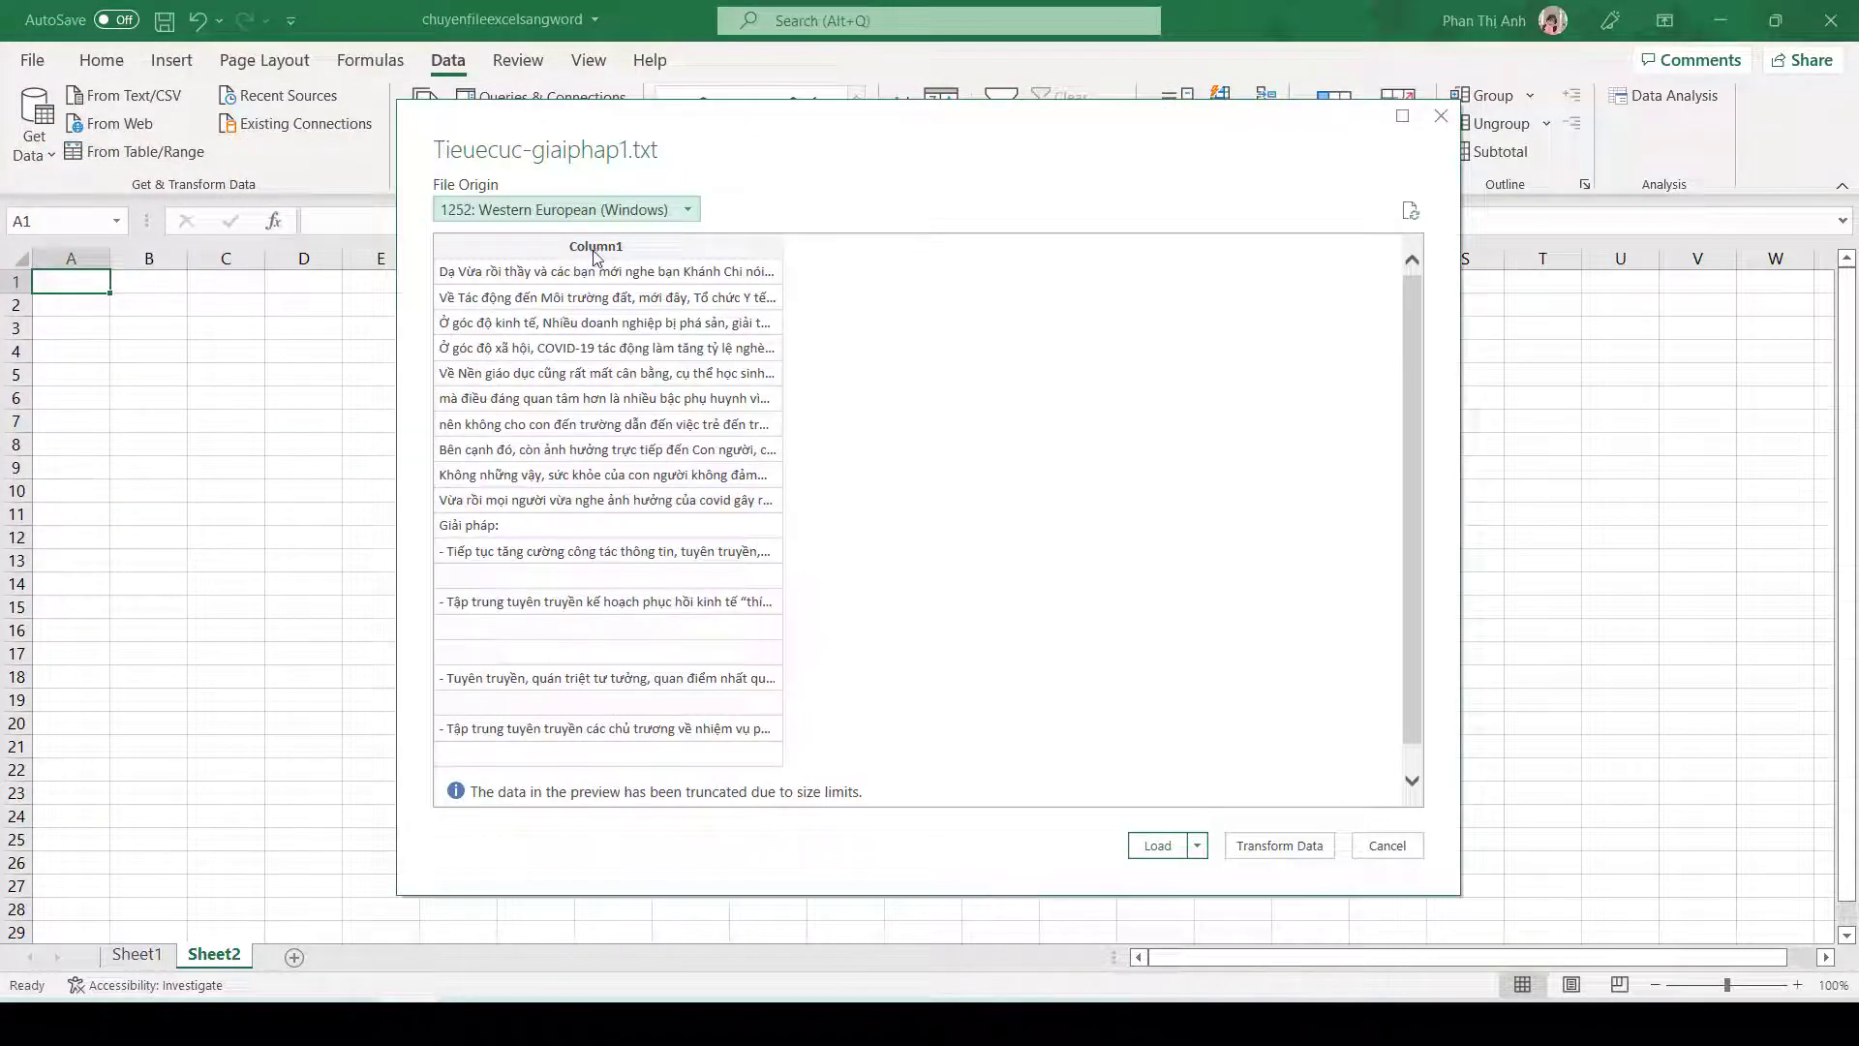
click(1157, 845)
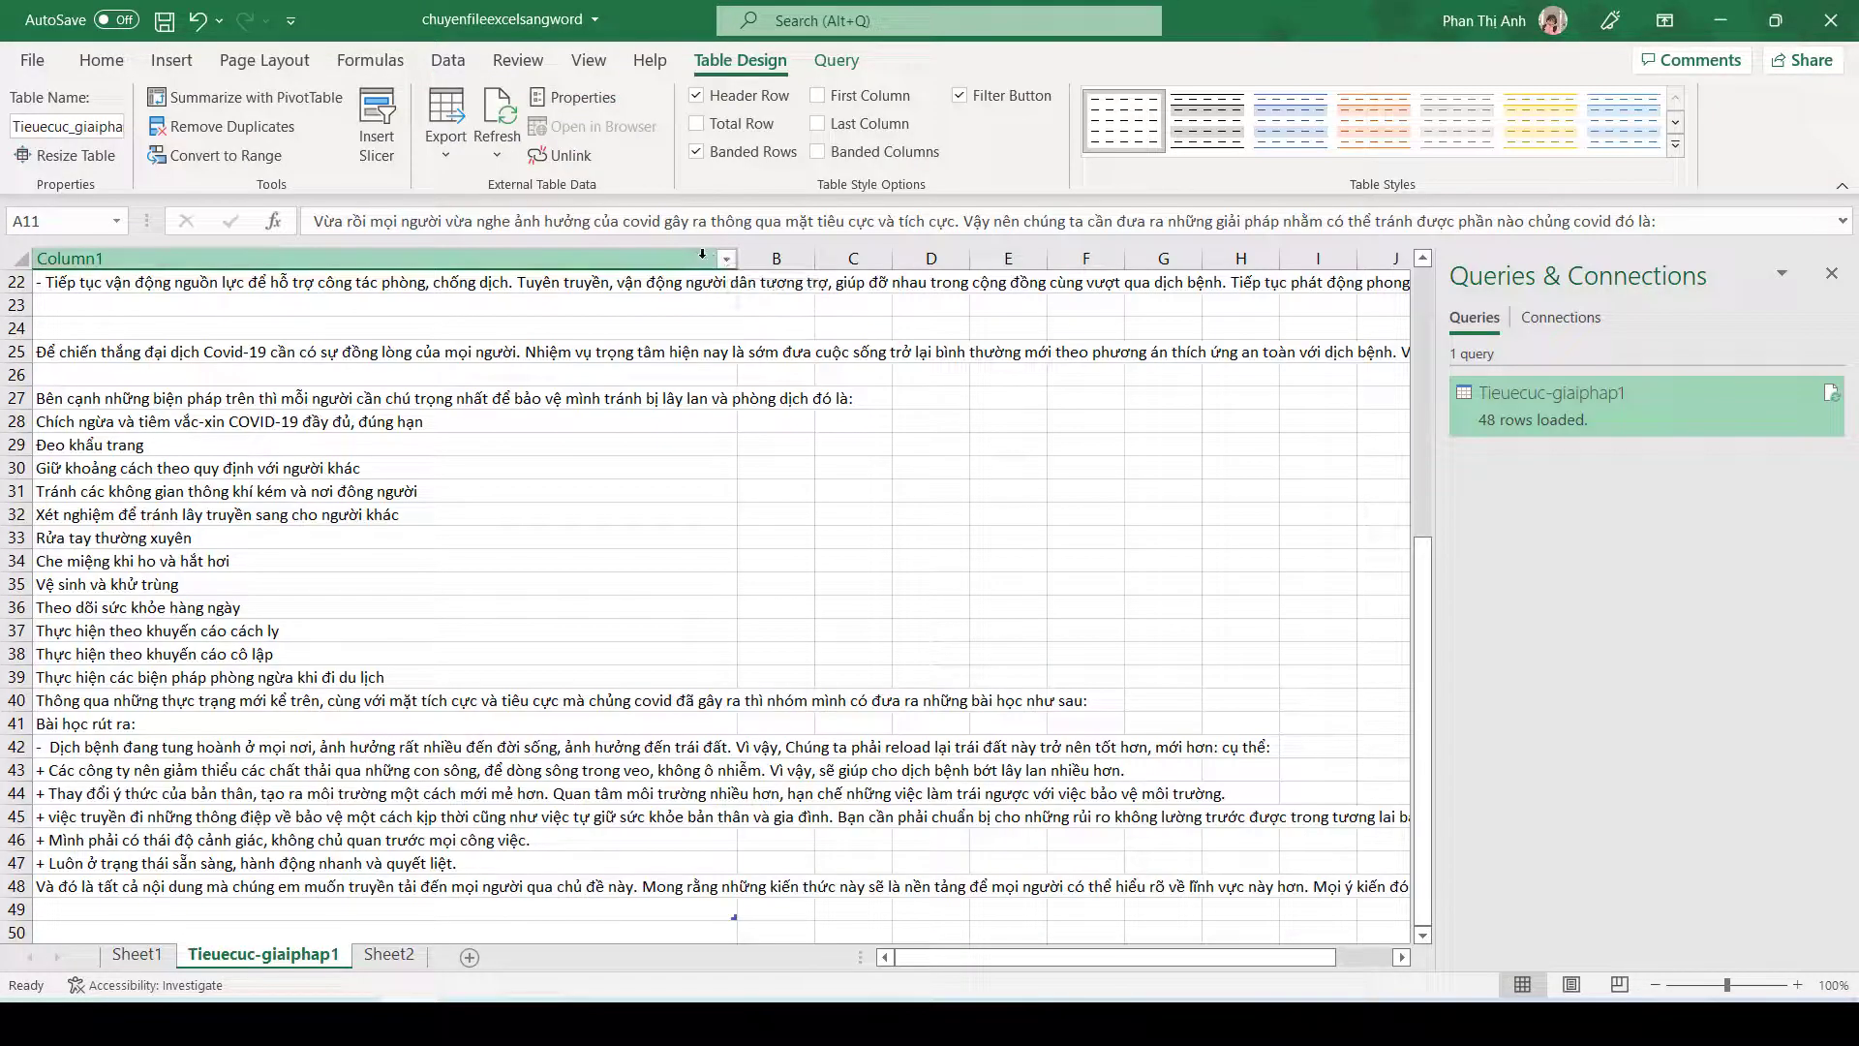
Step: Load the previewed text into a new sheet and AutoFit column A to its longest line
click(700, 253)
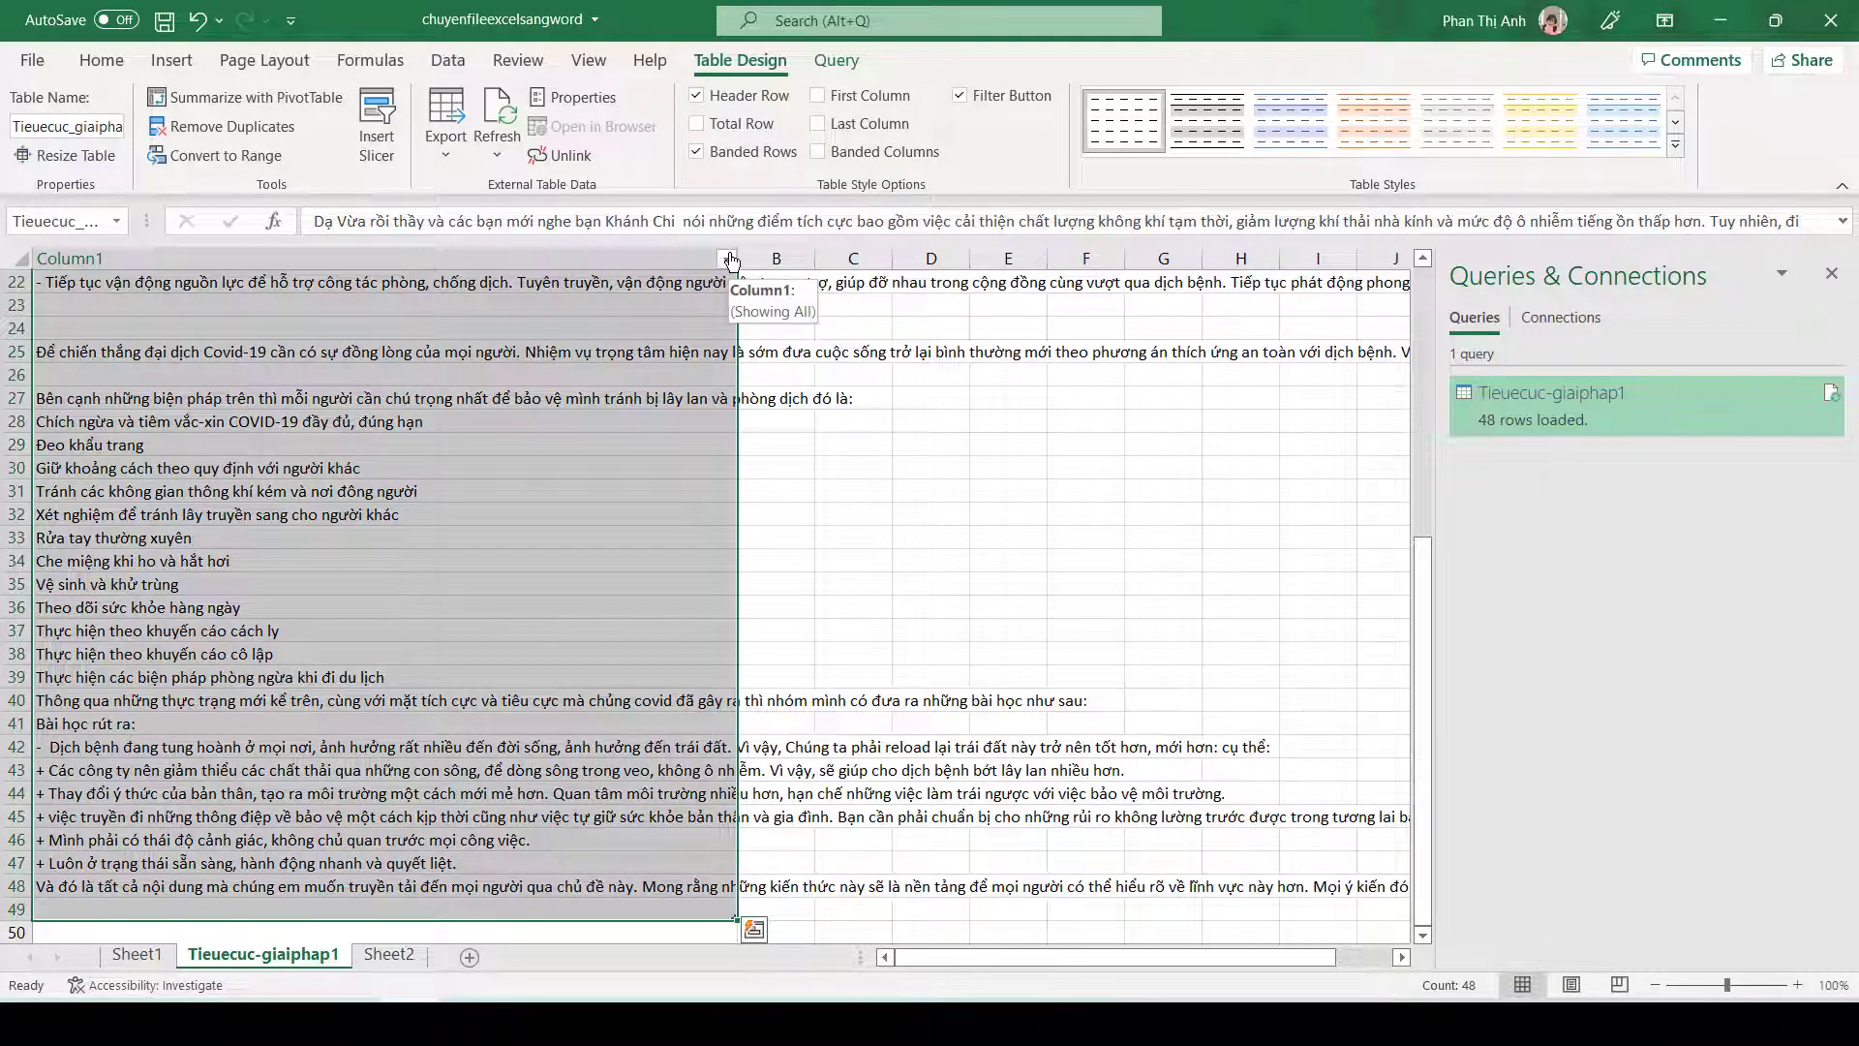
scroll(704, 369, up, 7)
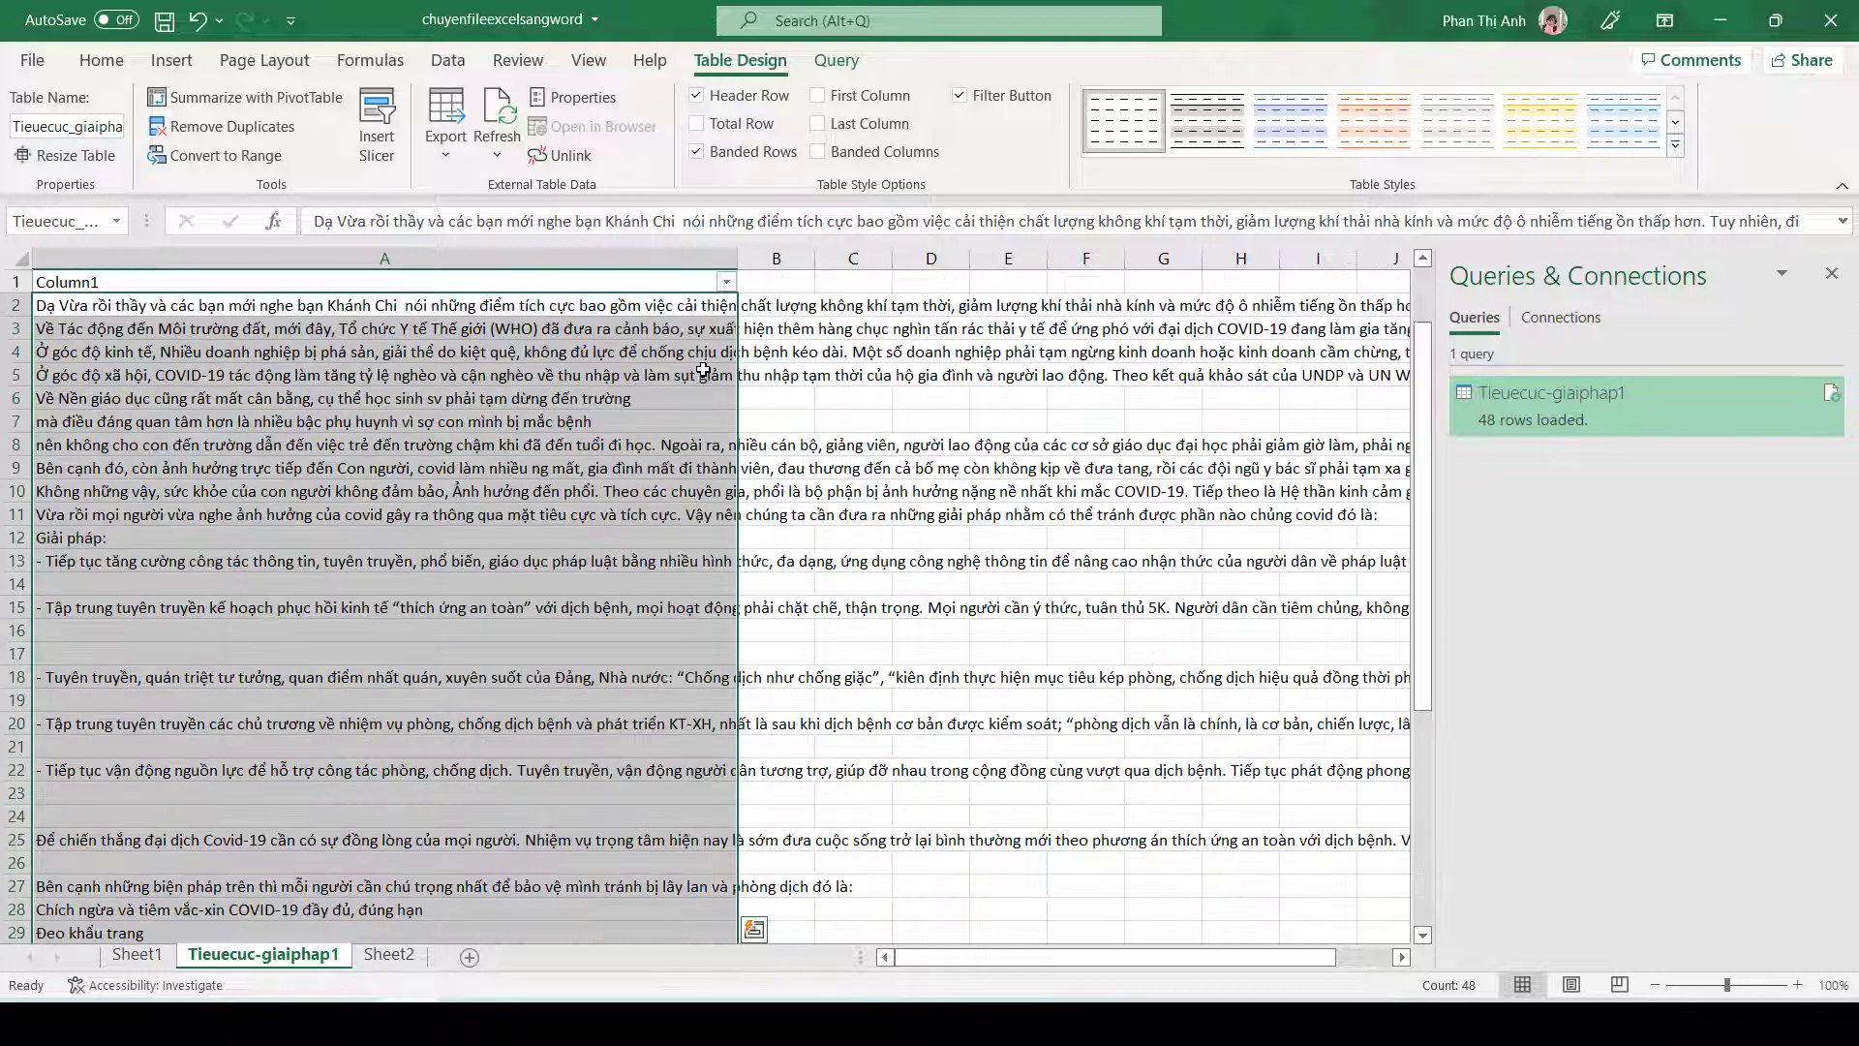
double_click(738, 253)
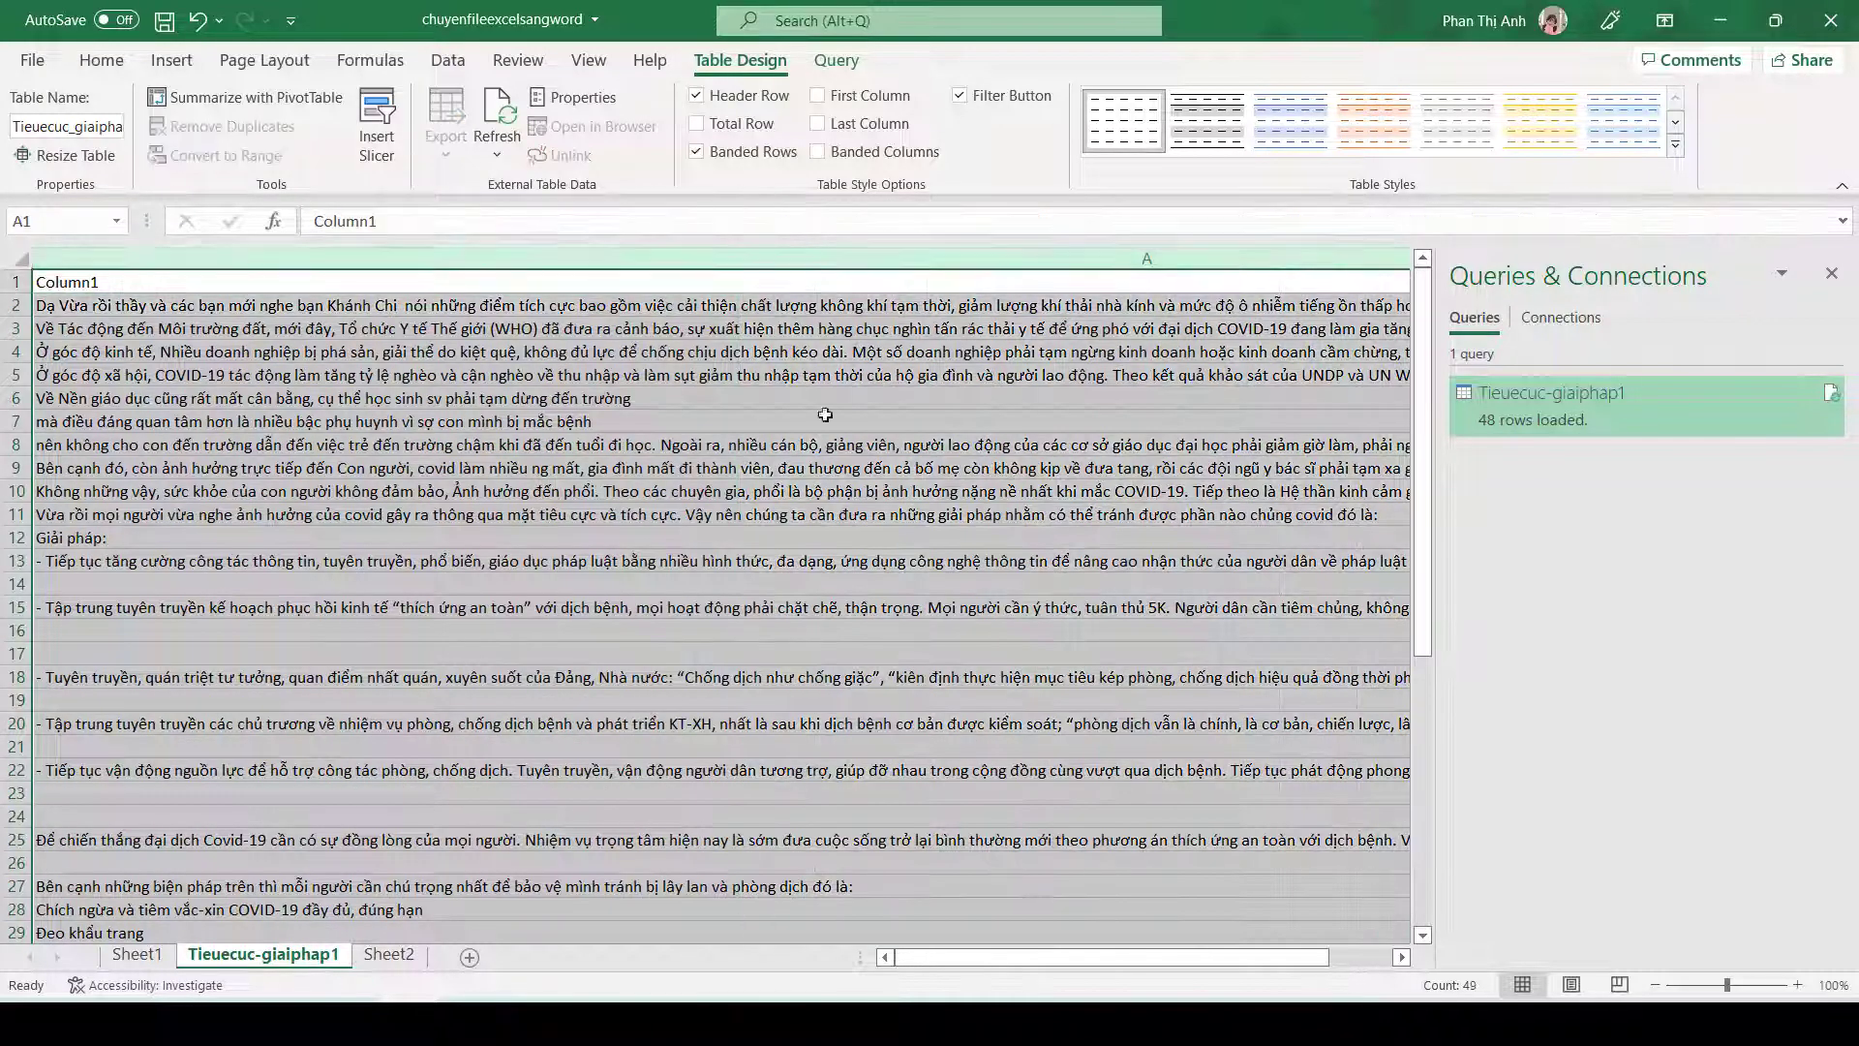
scroll(854, 481, down, 2)
scroll(853, 481, down, 6)
scroll(854, 482, down, 3)
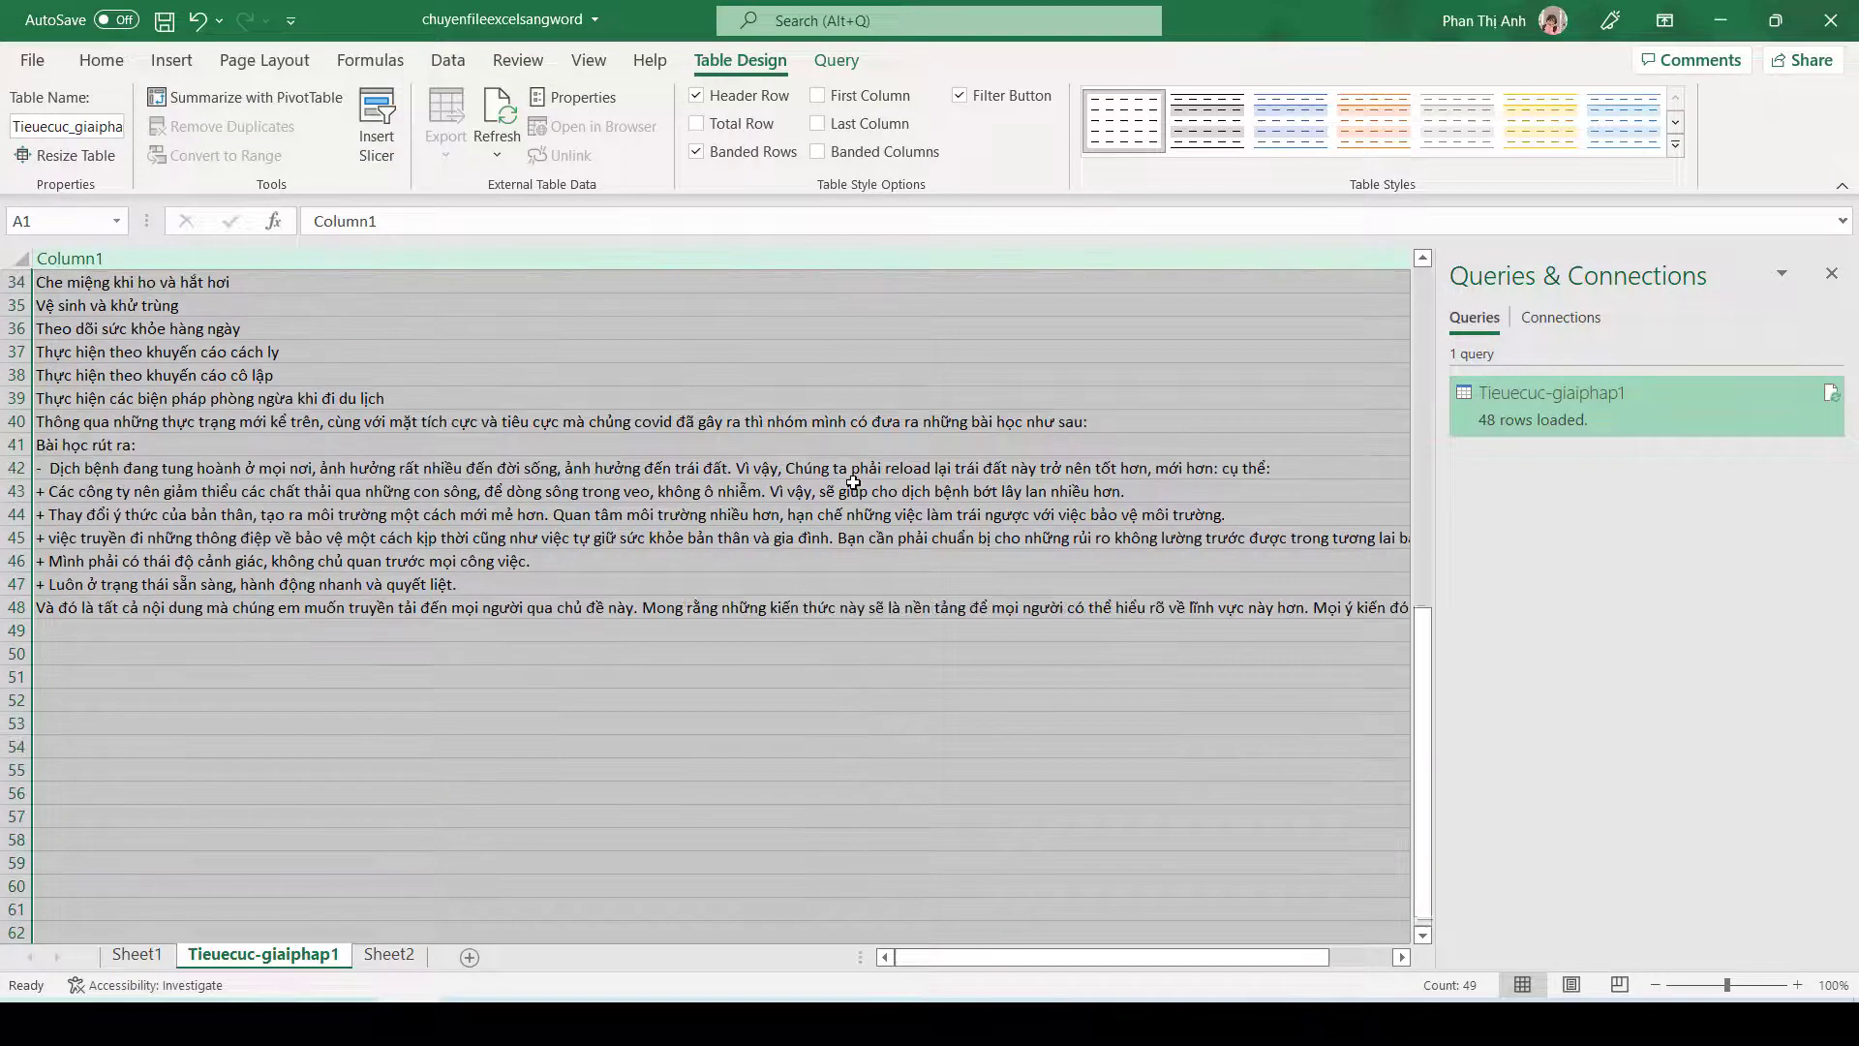
mouse_move(932, 958)
mouse_down()
mouse_move(988, 959)
mouse_move(964, 959)
mouse_up()
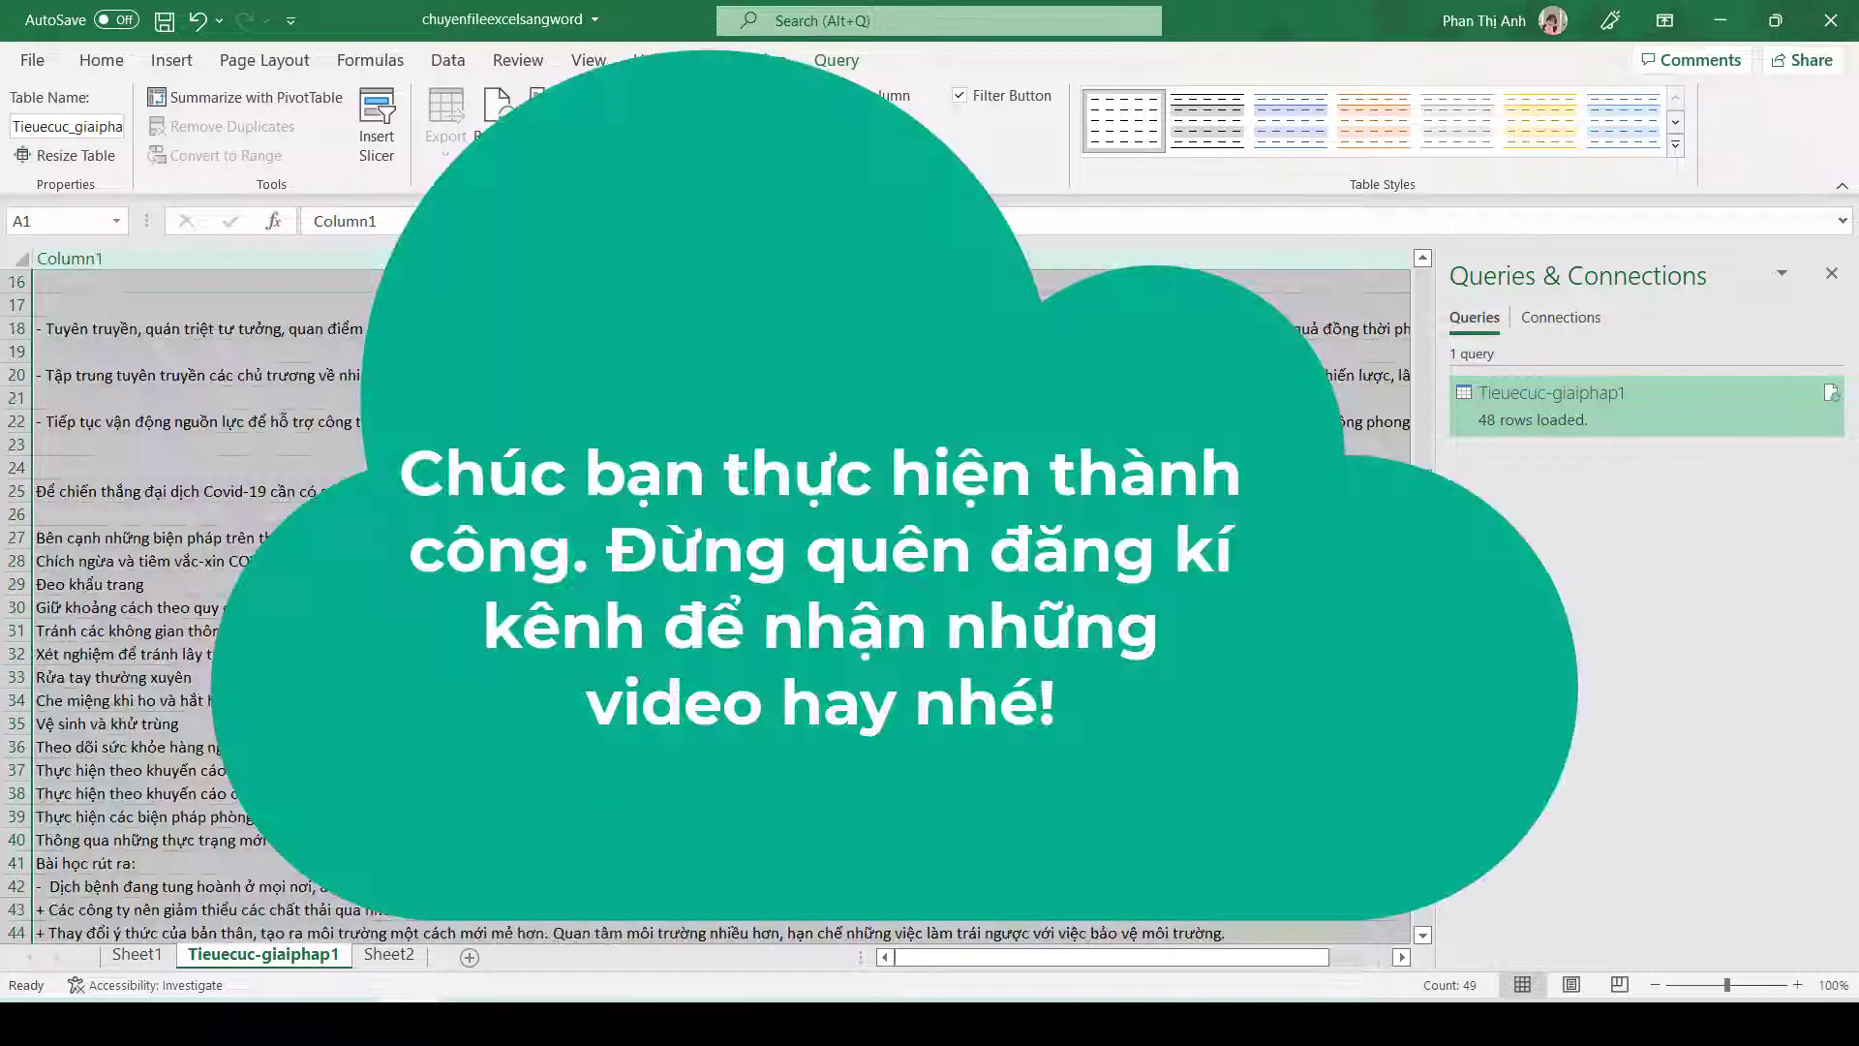
scroll(717, 601, up, 1)
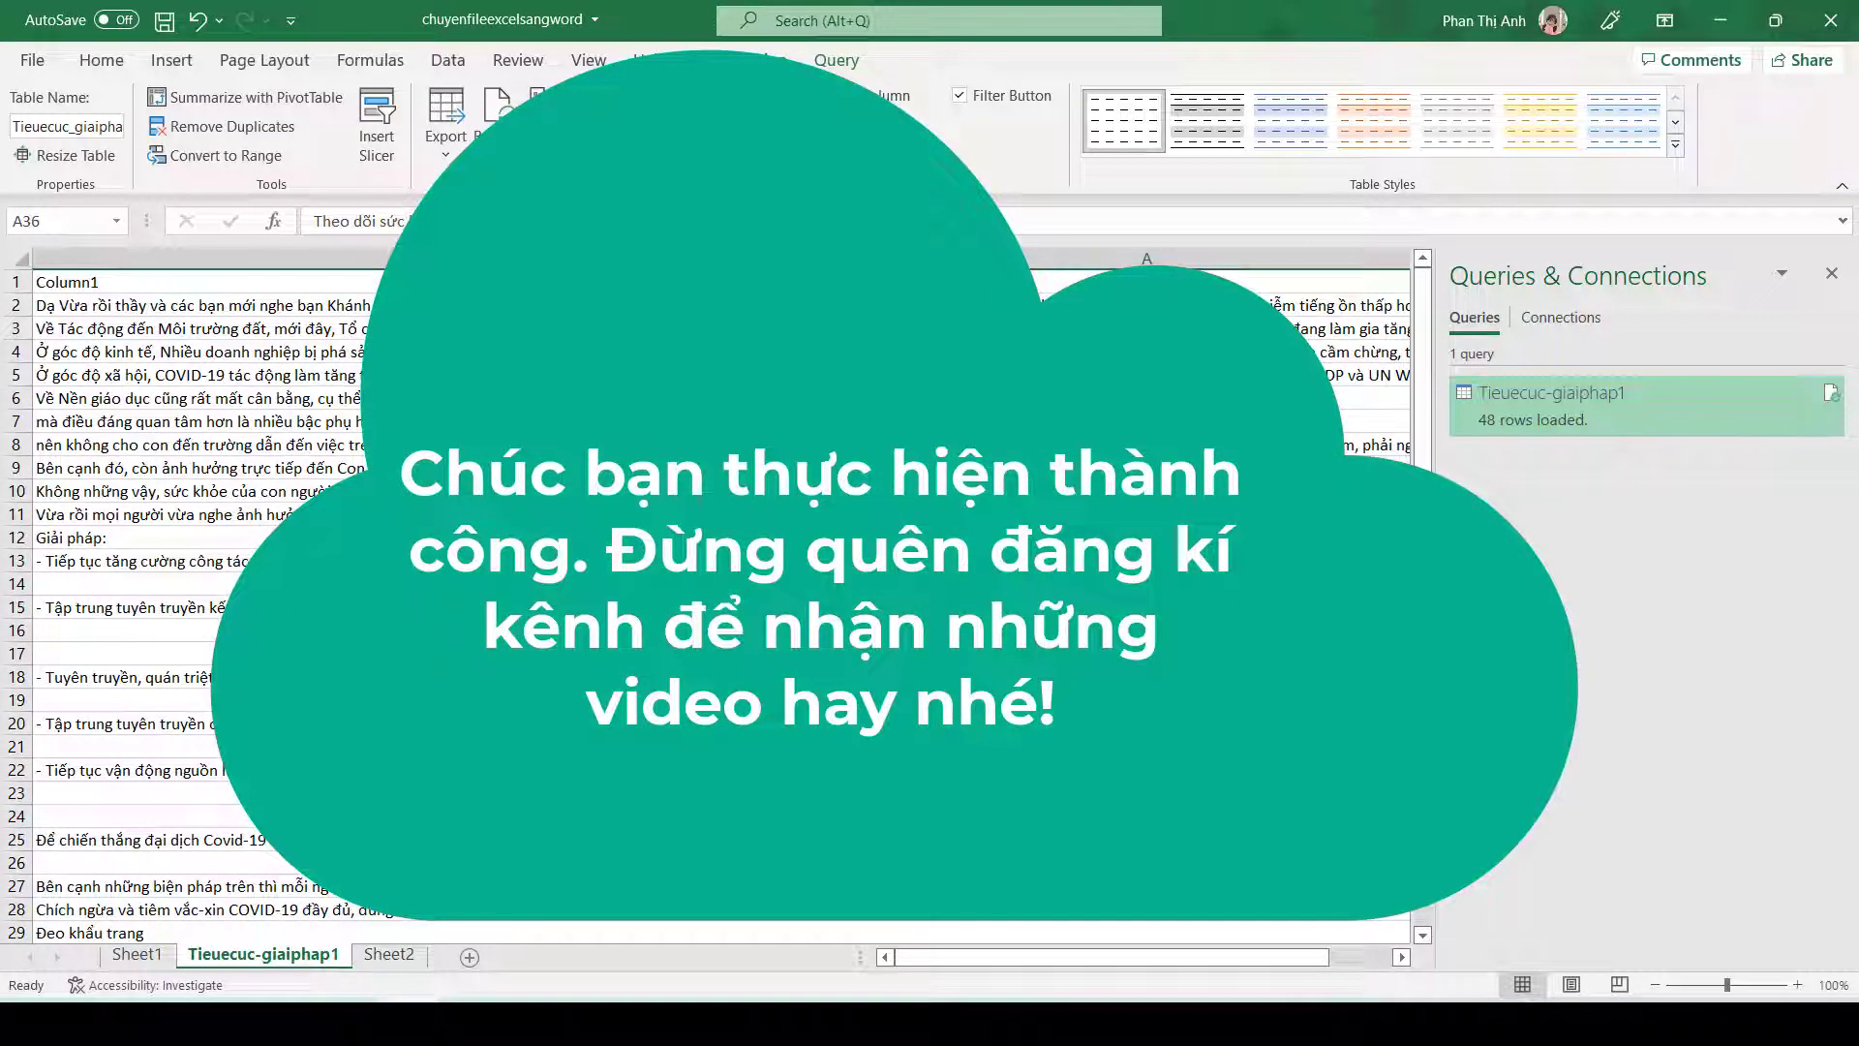
scroll(717, 601, down, 2)
scroll(717, 600, down, 3)
scroll(717, 600, down, 3)
scroll(717, 600, down, 3)
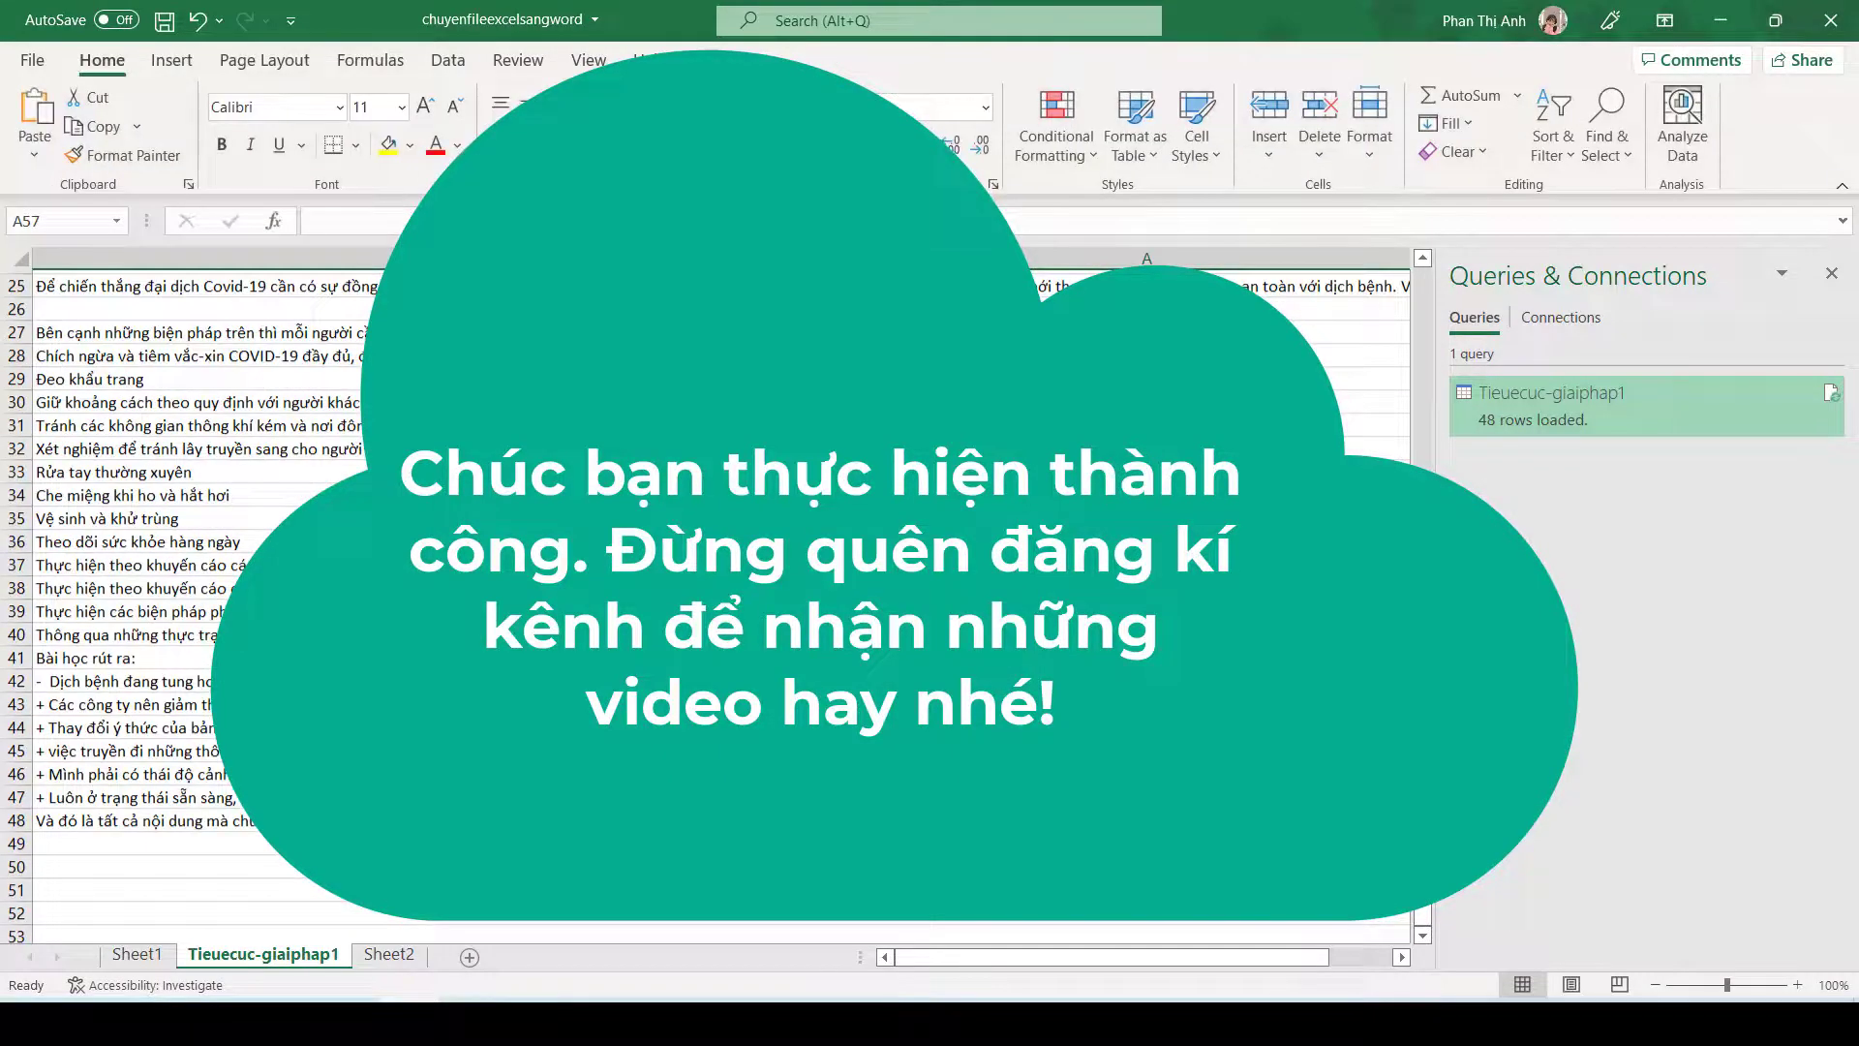
click(116, 936)
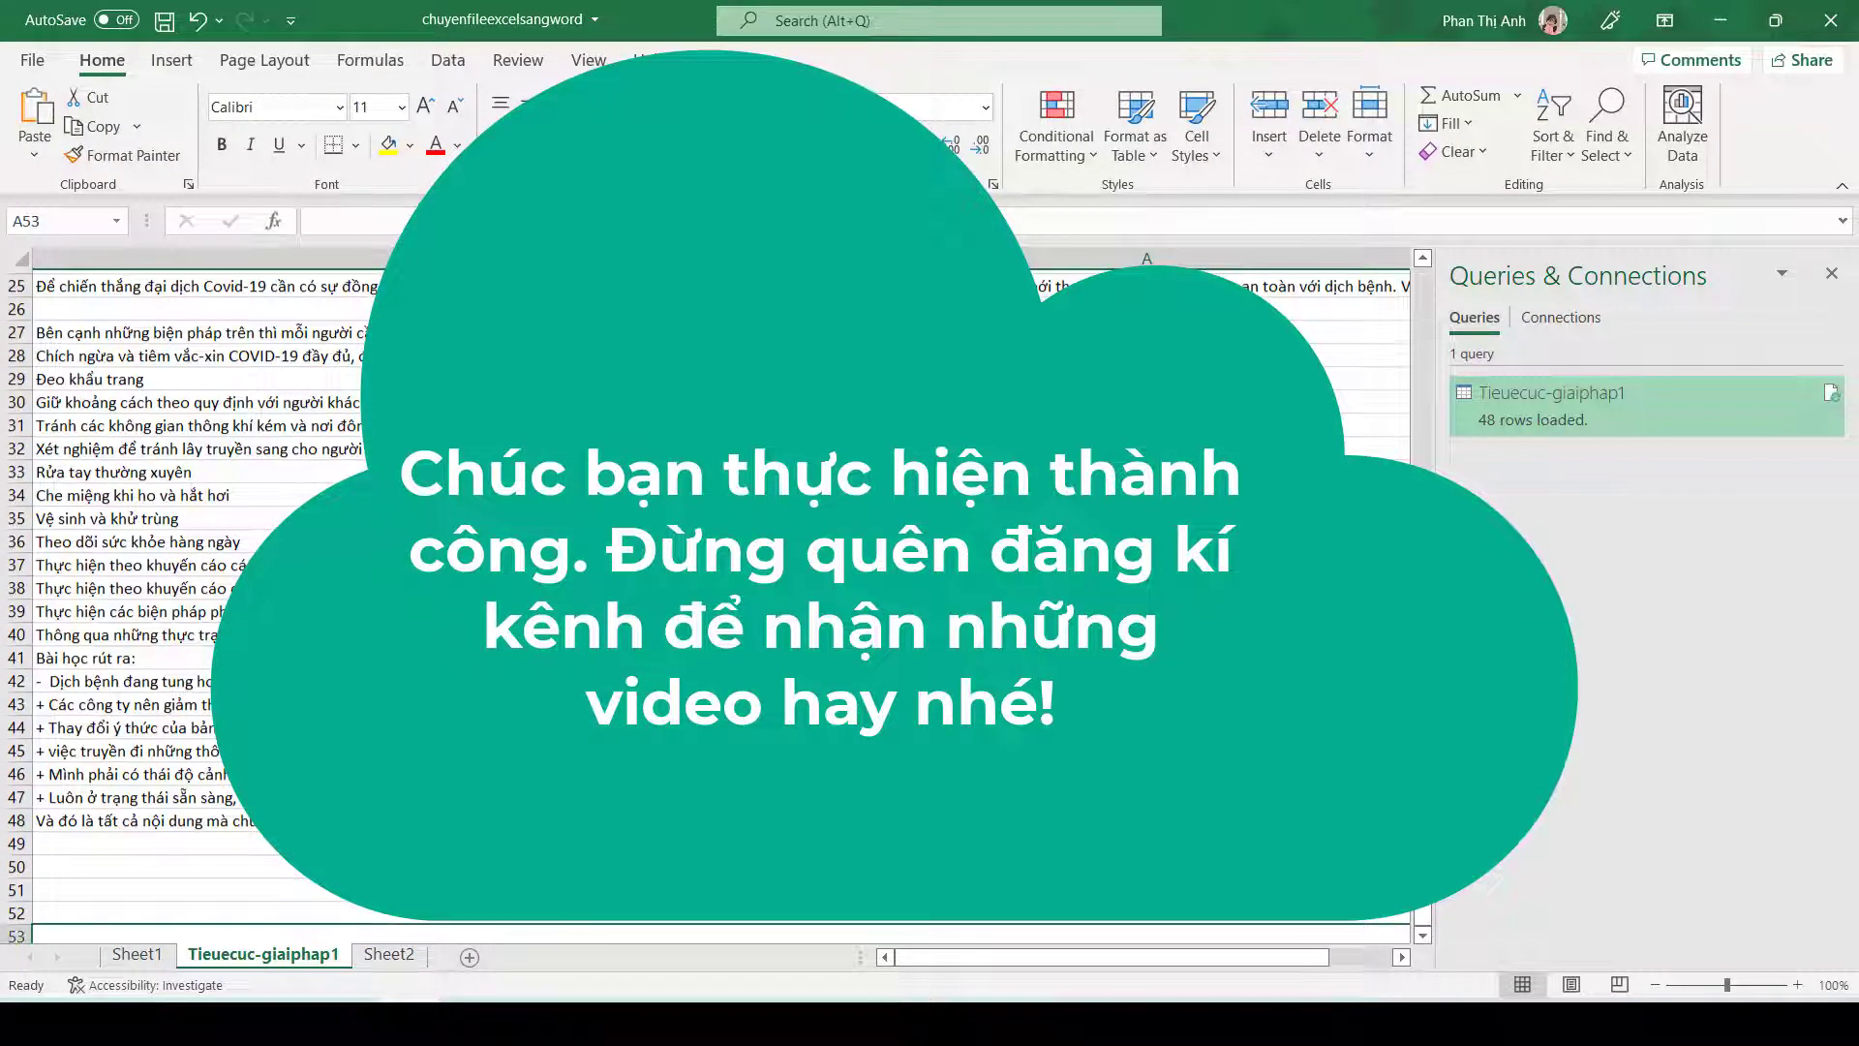